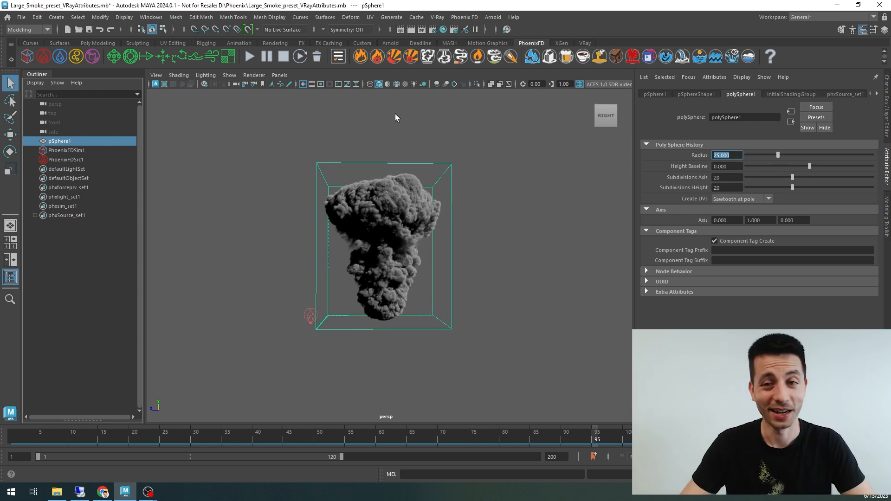
# - Add a V-Ray sun light and move it to about 540 in Y and -487 in Z, diagonally above the smoke
pyautogui.click(418, 144)
pyautogui.click(584, 43)
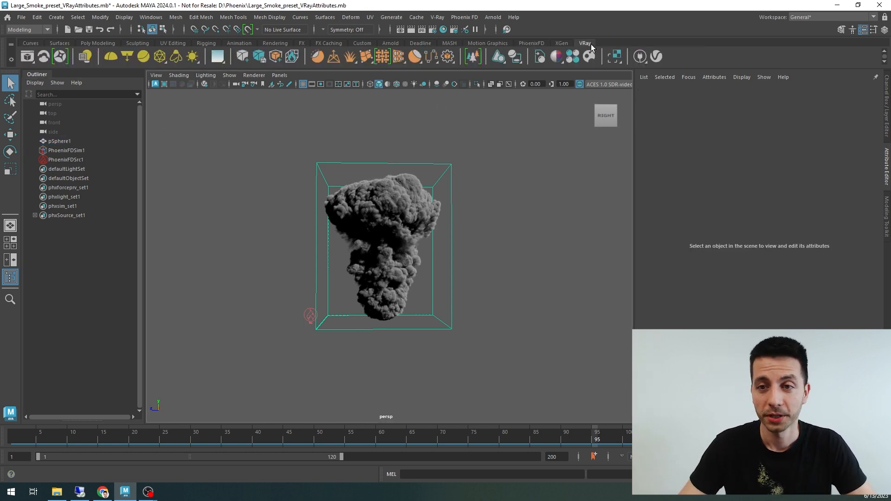
pyautogui.click(192, 56)
pyautogui.press('w')
pyautogui.moveTo(377, 278); pyautogui.dragTo(545, 120)
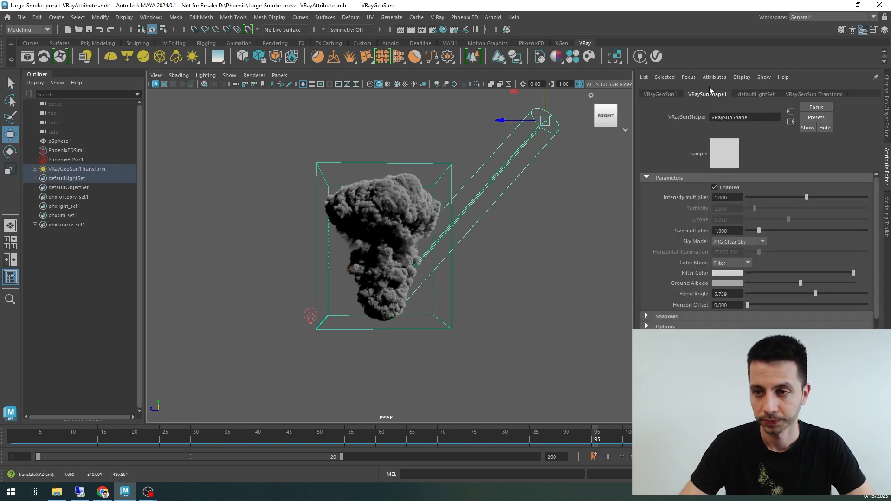
# - Set the V-Ray sun's intensity multiplier to 0.04 and its horizon offset to 50
pyautogui.click(730, 198)
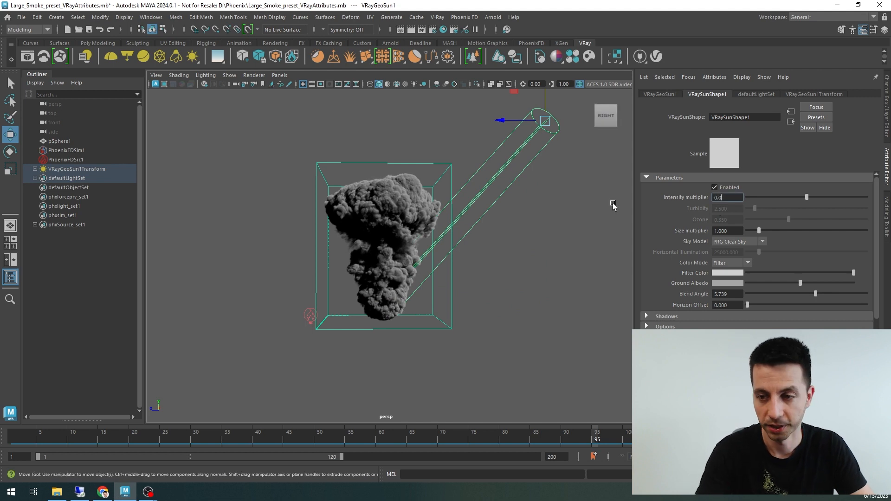
pyautogui.write('0.04')
pyautogui.press('Return')
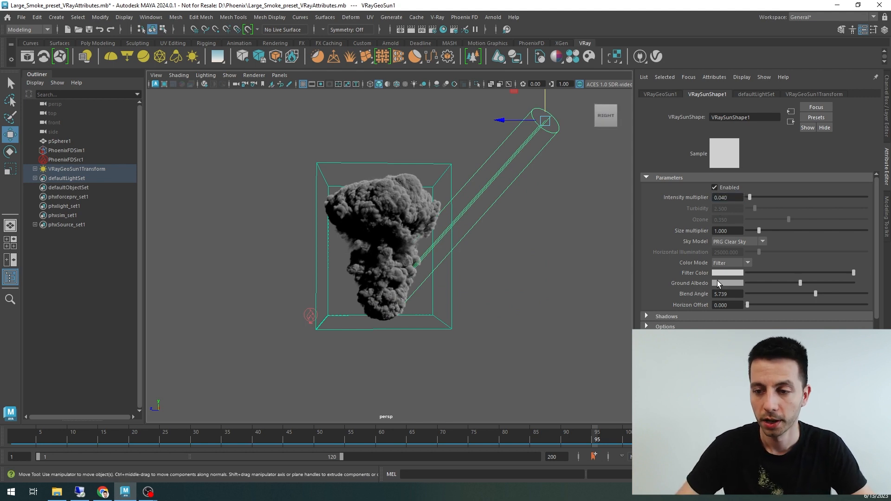
pyautogui.moveTo(731, 305); pyautogui.dragTo(512, 304)
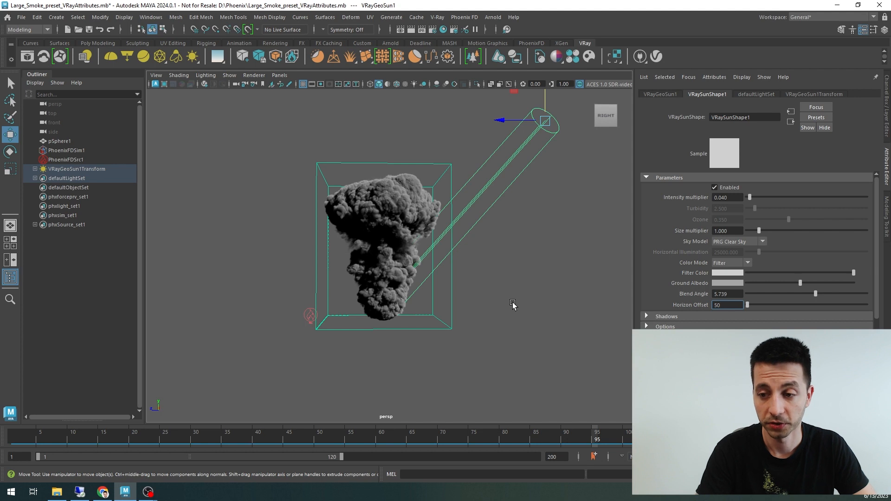
pyautogui.press('Return')
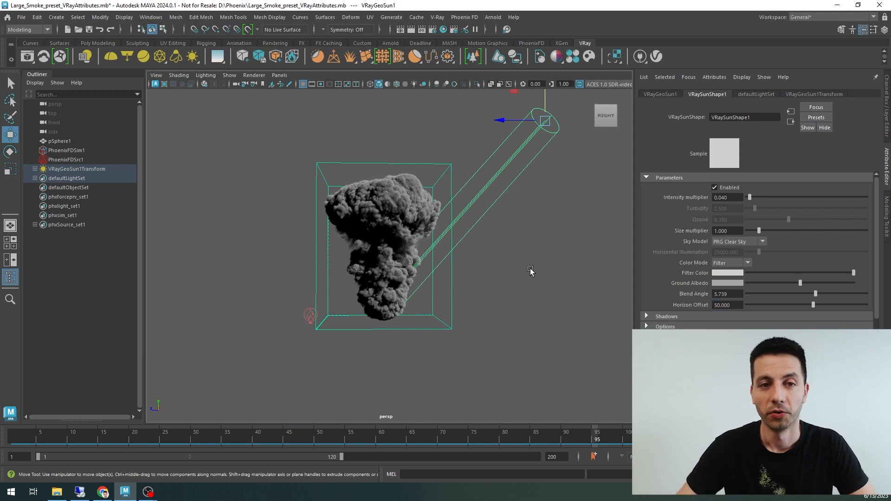
# - Add a V-Ray sky to the scene, render the smoke against it and close the frame buffer
pyautogui.click(218, 57)
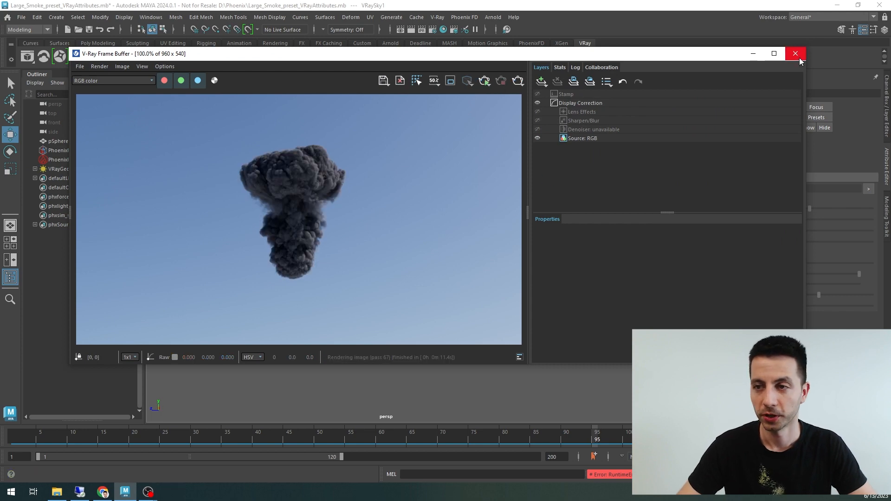
pyautogui.click(799, 58)
# - Turn off Volume Light Cache in the Phoenix simulator's Smoke Color rendering settings
pyautogui.moveTo(441, 304); pyautogui.dragTo(496, 345)
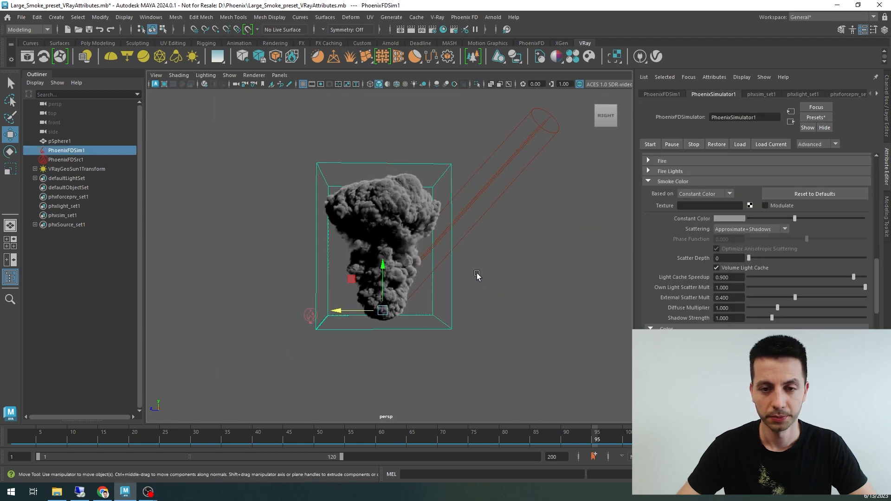
pyautogui.scroll(10, 675, 241)
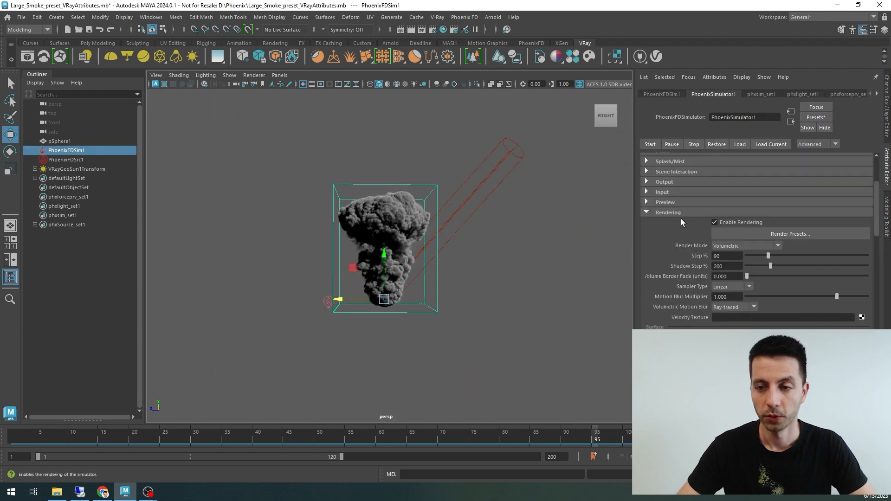
pyautogui.scroll(-10, 878, 201)
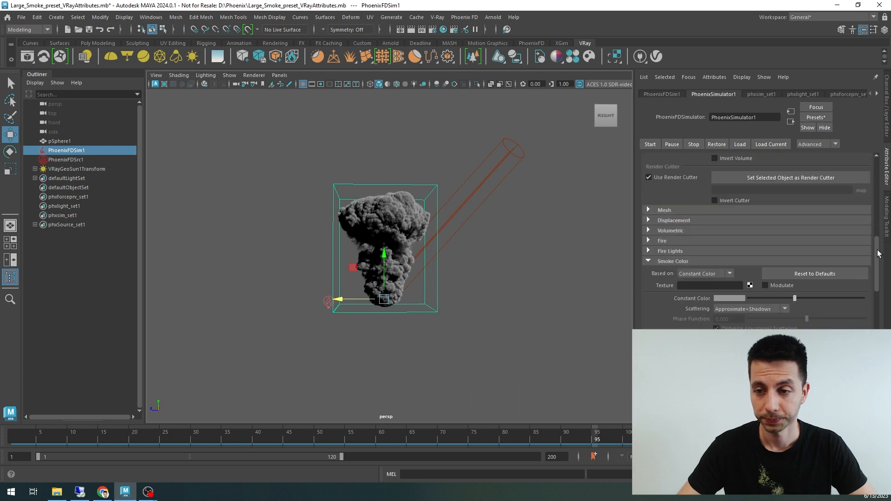
pyautogui.scroll(-2, 816, 265)
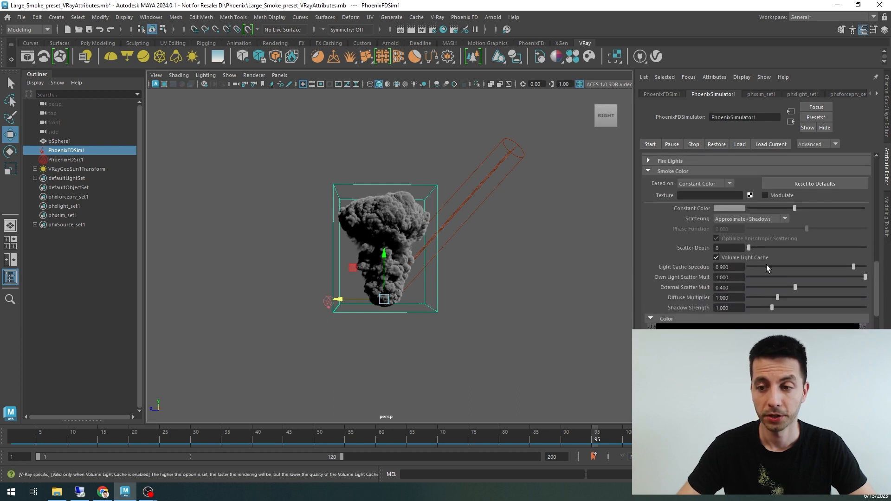
pyautogui.click(733, 257)
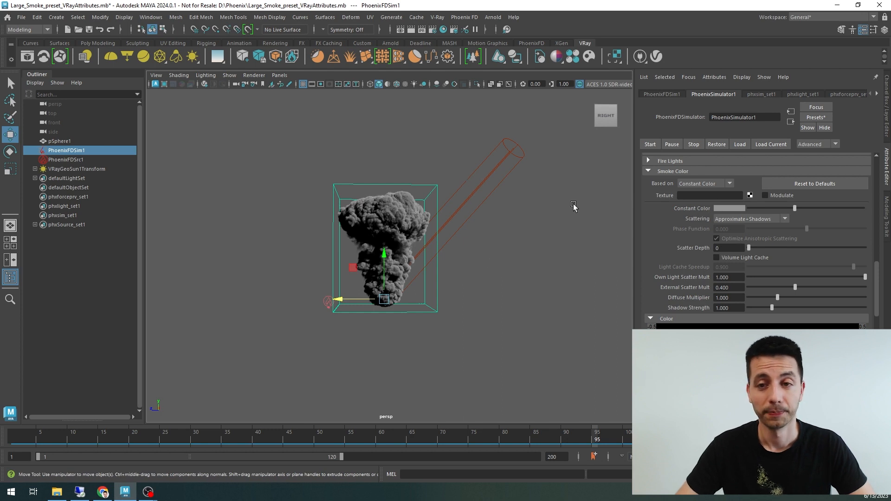
# - Render the smoke with the light cache disabled, inspect the result and close the frame buffer
pyautogui.click(412, 29)
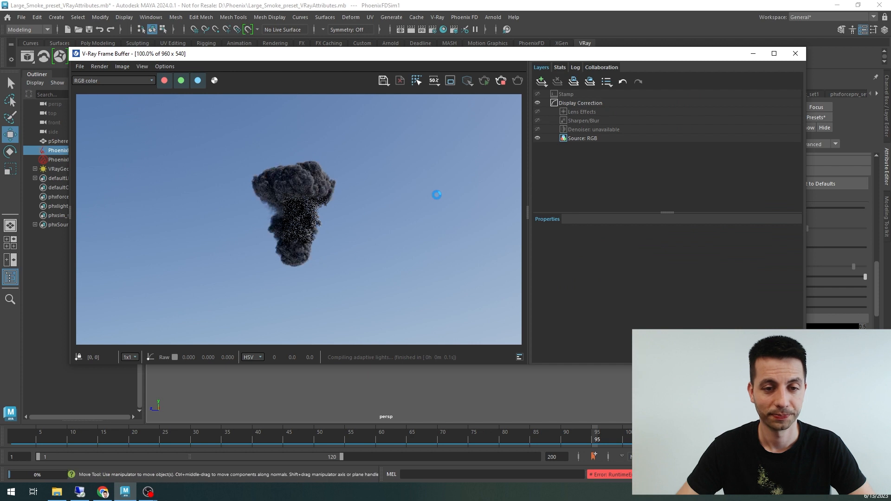
pyautogui.scroll(1, 310, 211)
pyautogui.scroll(-1, 310, 211)
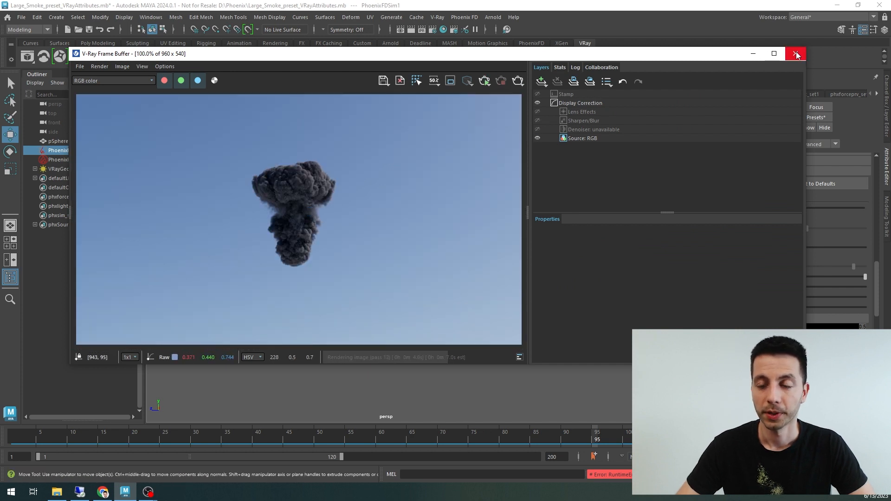
pyautogui.click(794, 53)
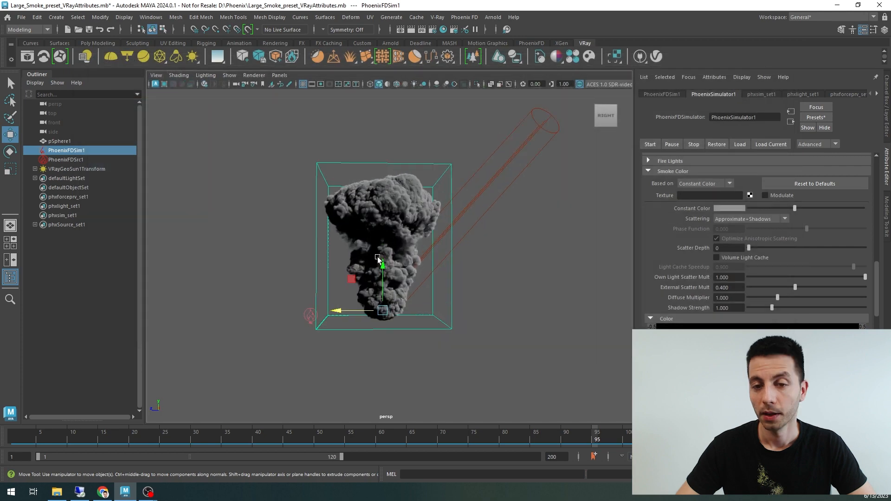
# - Duplicate the Phoenix simulator once with Duplicate Special as an instance and move it to about -429 in Z, beside the original
pyautogui.click(37, 17)
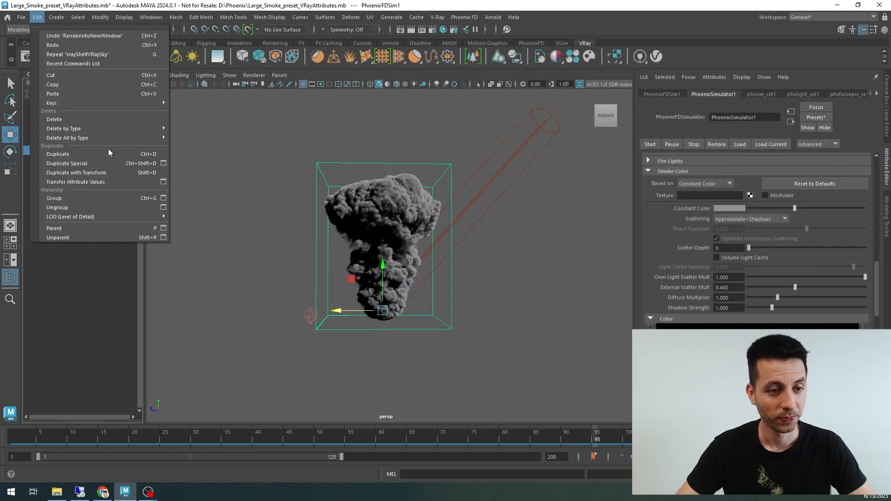
pyautogui.click(163, 163)
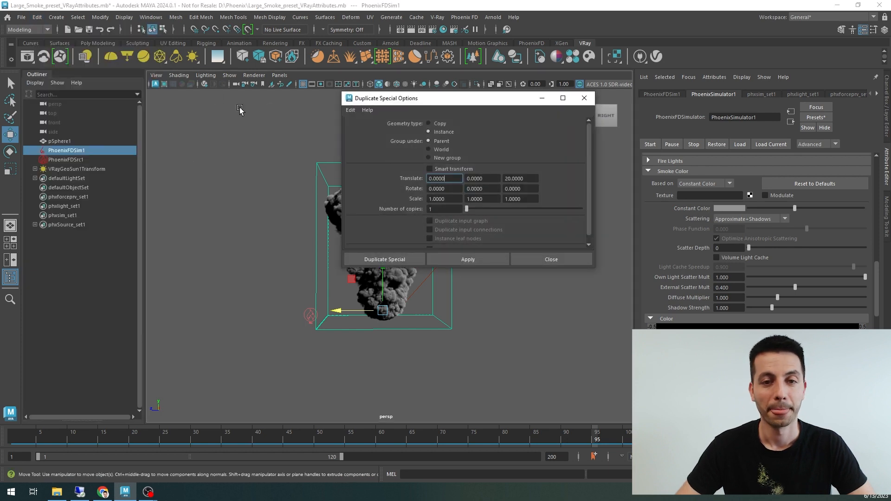
pyautogui.moveTo(439, 103); pyautogui.dragTo(417, 102)
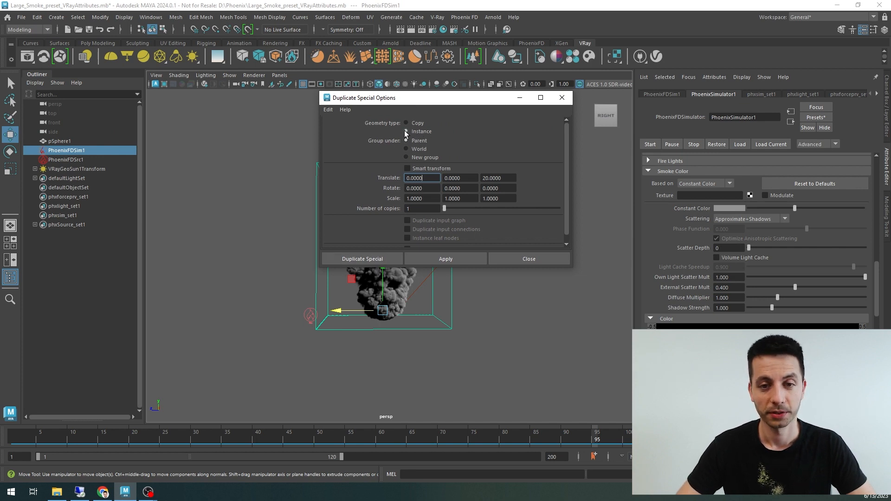
pyautogui.click(374, 258)
pyautogui.moveTo(336, 311); pyautogui.dragTo(487, 310)
# - Frame both smoke plumes side by side, render them together and close the frame buffer
pyautogui.keyDown('alt'); pyautogui.moveTo(468, 331); pyautogui.dragTo(390, 320, button='middle'); pyautogui.keyUp('alt')
pyautogui.keyDown('alt'); pyautogui.moveTo(389, 323); pyautogui.dragTo(390, 338); pyautogui.keyUp('alt')
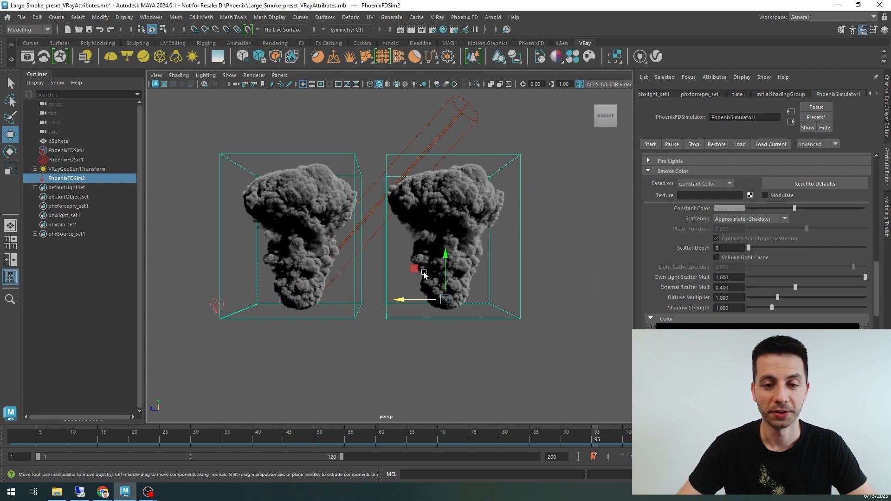
pyautogui.keyDown('alt'); pyautogui.moveTo(421, 270); pyautogui.dragTo(426, 278); pyautogui.keyUp('alt')
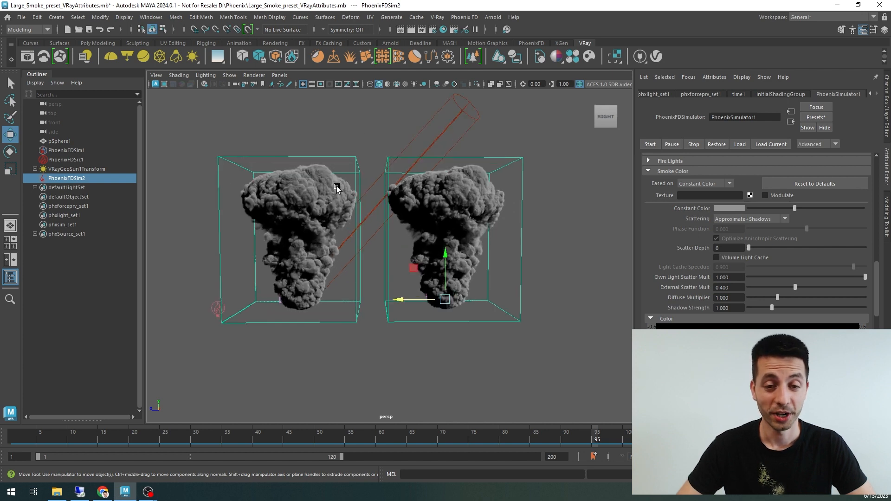
pyautogui.keyDown('alt'); pyautogui.moveTo(336, 185); pyautogui.dragTo(336, 182); pyautogui.keyUp('alt')
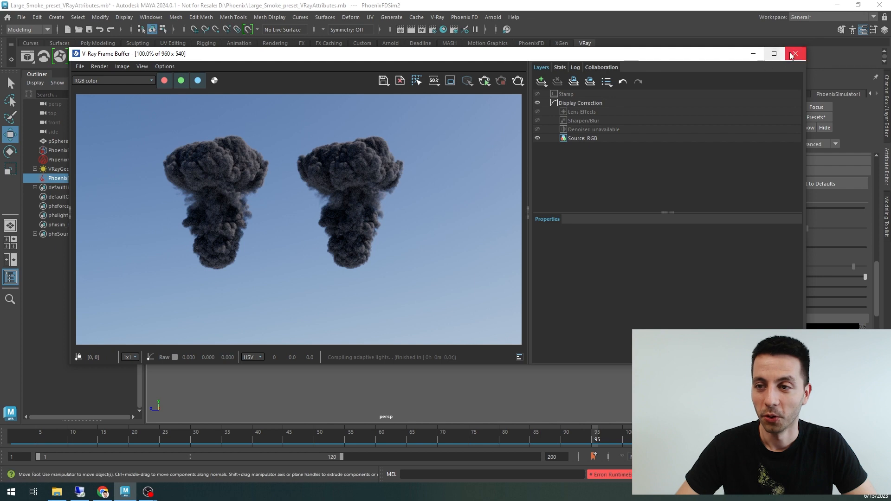
pyautogui.click(794, 53)
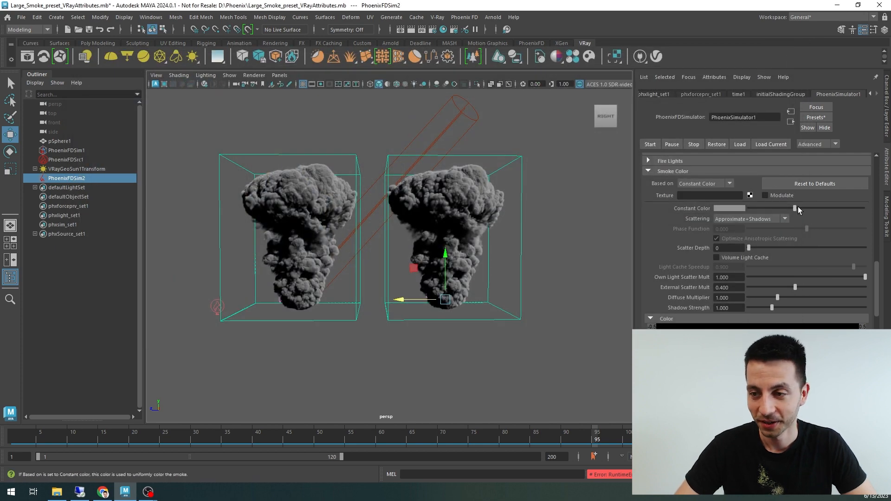
# - Darken the simulator's constant smoke color to near black, render both plumes to compare them and close the frame buffer
pyautogui.moveTo(796, 208); pyautogui.dragTo(769, 208)
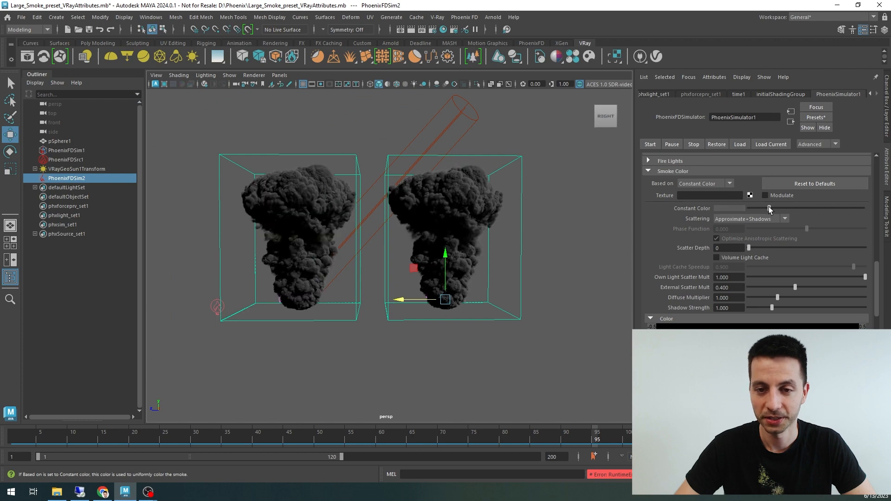
pyautogui.click(474, 58)
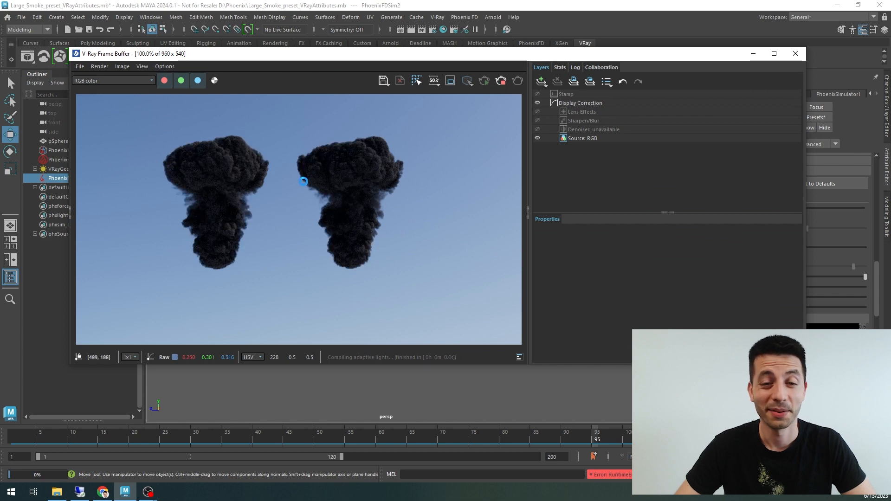
pyautogui.moveTo(529, 59); pyautogui.dragTo(493, 209)
pyautogui.click(761, 207)
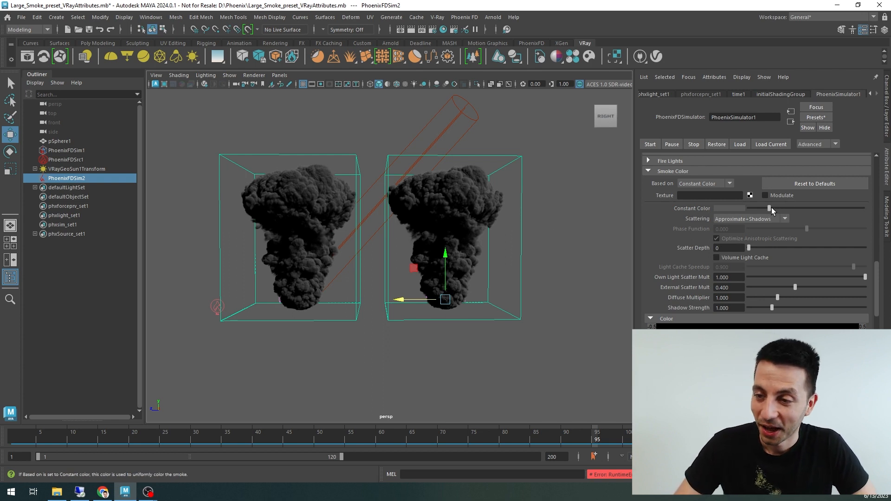
# - Brighten the simulator's constant smoke color to nearly white
pyautogui.moveTo(769, 208); pyautogui.dragTo(863, 207)
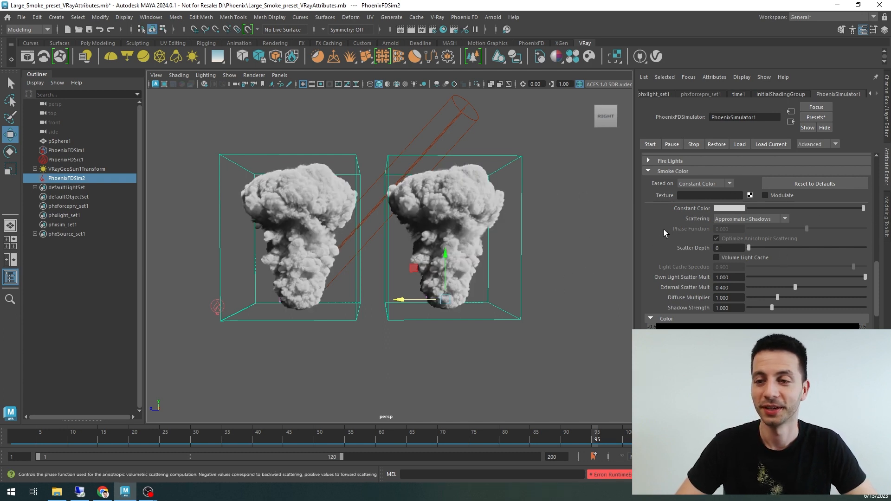
pyautogui.click(561, 220)
pyautogui.moveTo(504, 140); pyautogui.dragTo(510, 175)
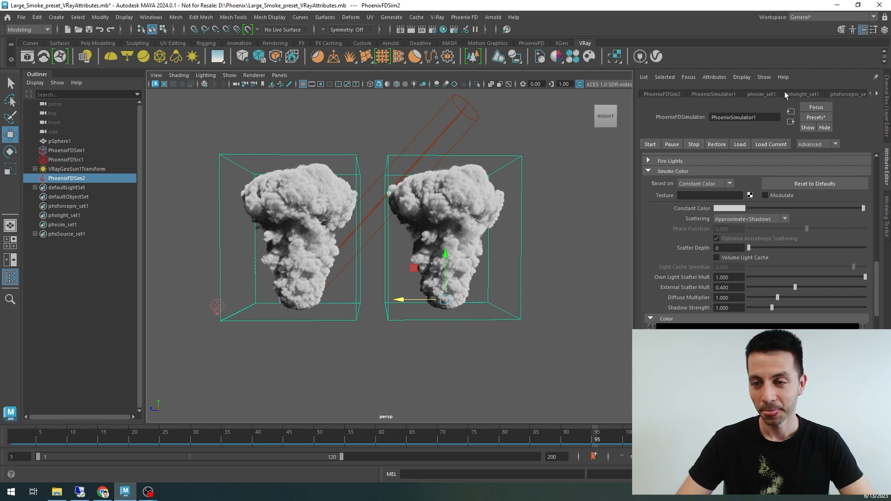
# - Add V-Ray User attributes to the PhoenixFDSim2 transform and expand its Extra V-Ray Attributes
pyautogui.click(661, 95)
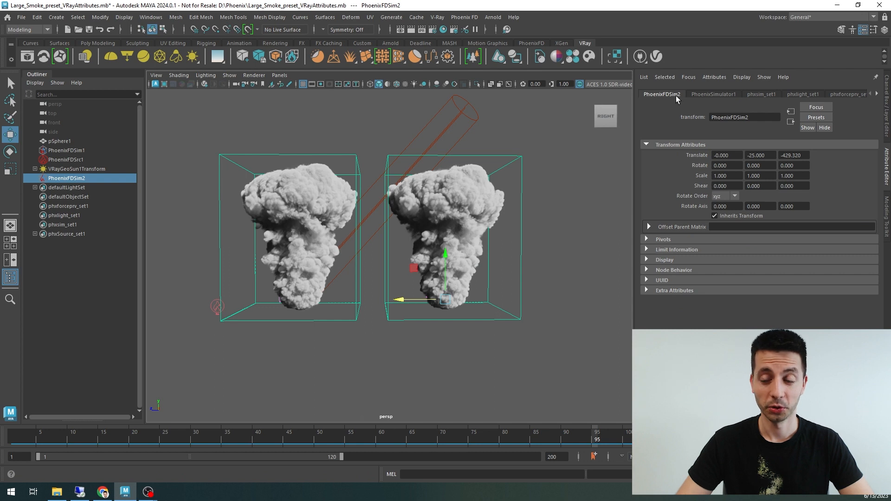
pyautogui.click(711, 77)
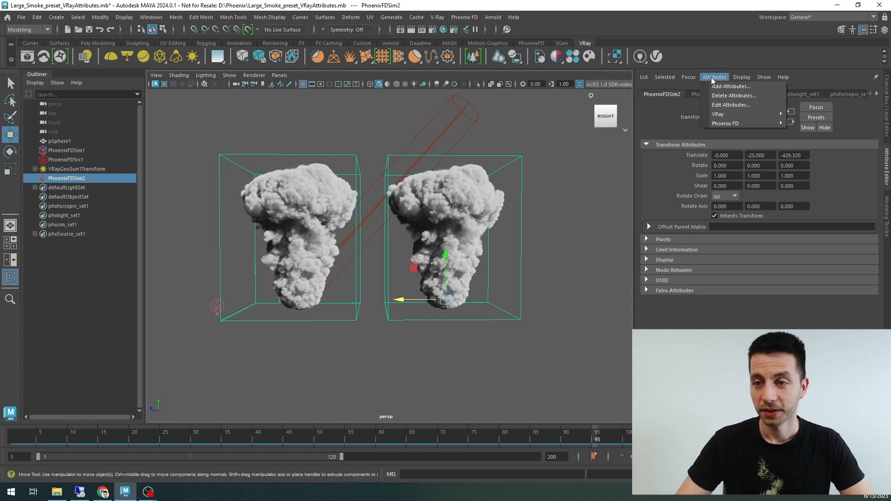
pyautogui.moveTo(728, 114)
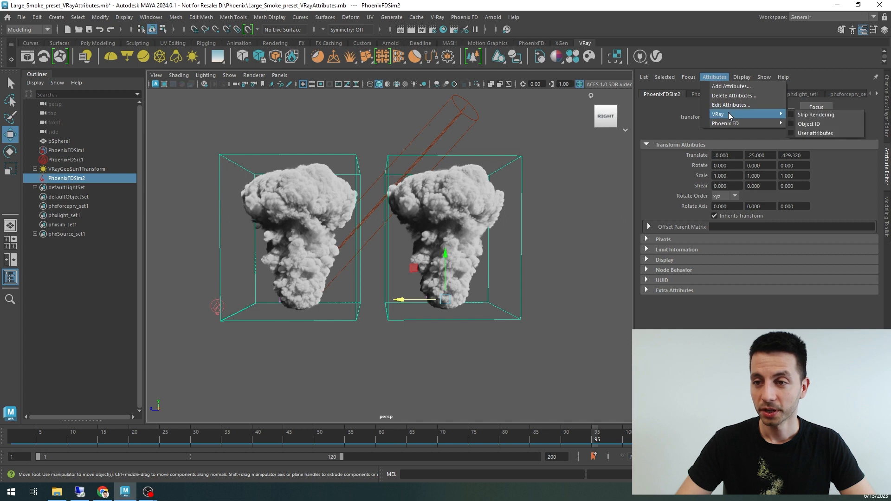
pyautogui.click(813, 132)
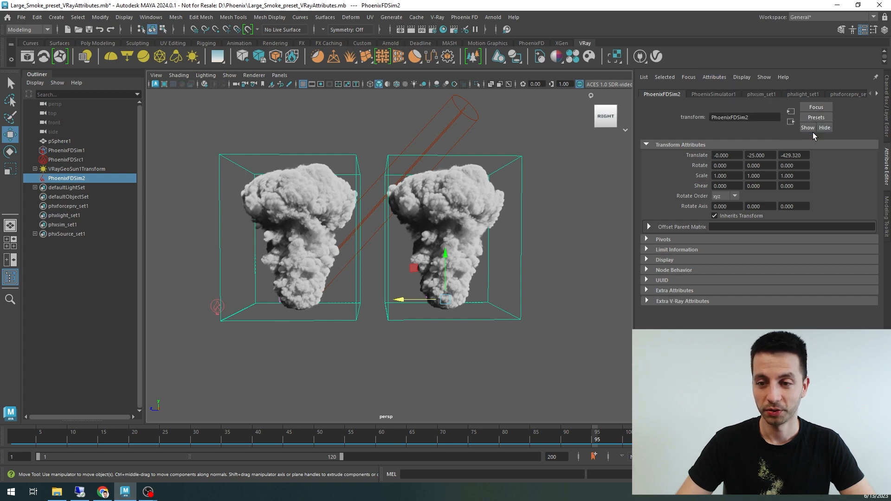
pyautogui.click(659, 303)
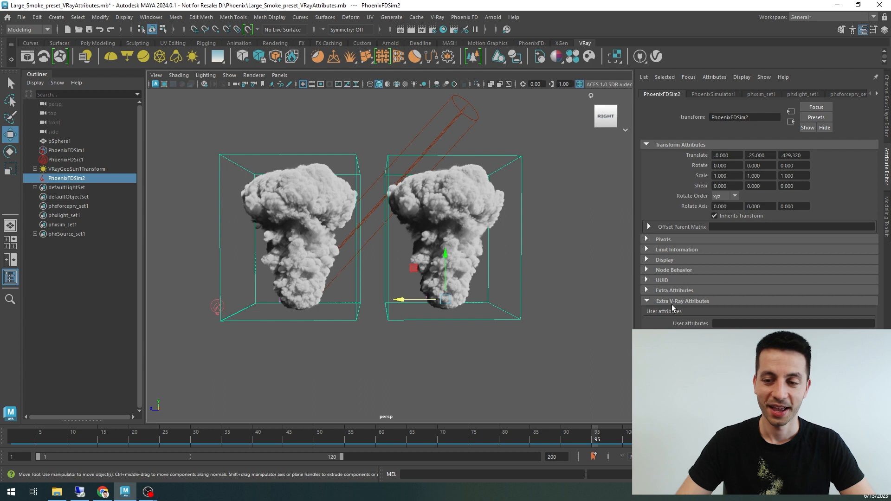
# - Enter the user attribute myColor=1,0,0 on the PhoenixFDSim2 transform and deselect it
pyautogui.click(728, 323)
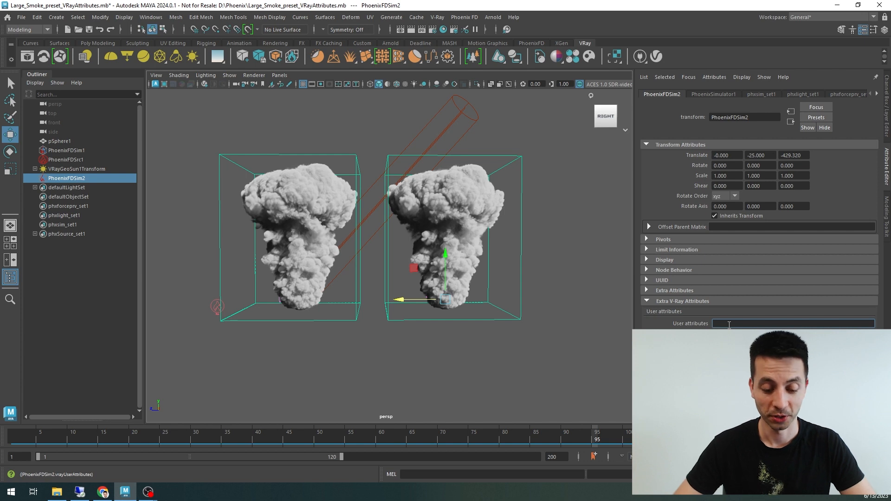
pyautogui.write('myCo')
pyautogui.write('lor')
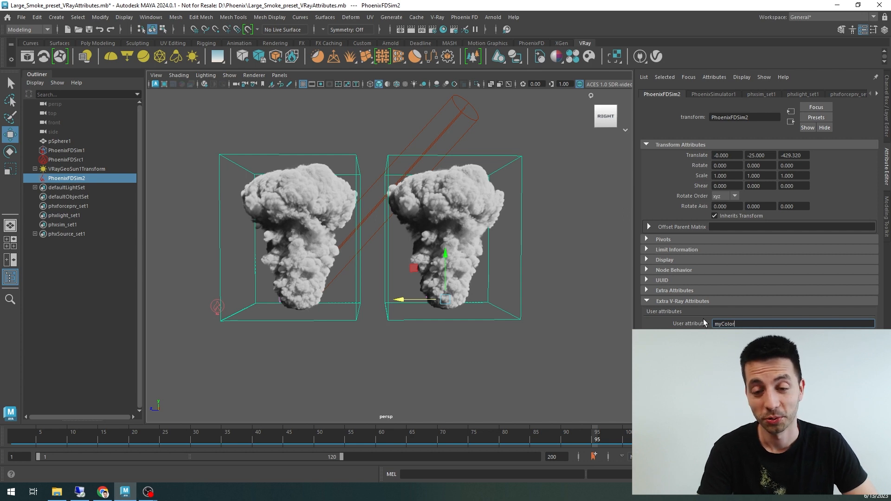
pyautogui.write('=')
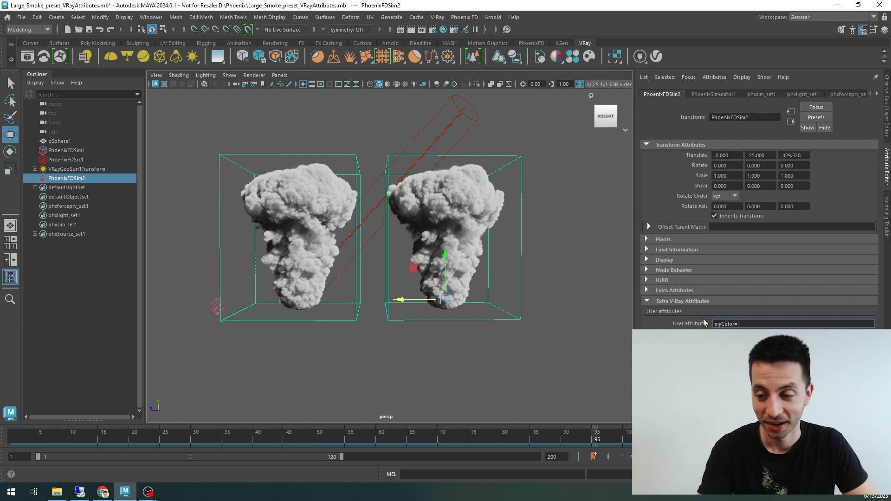
pyautogui.write('1,')
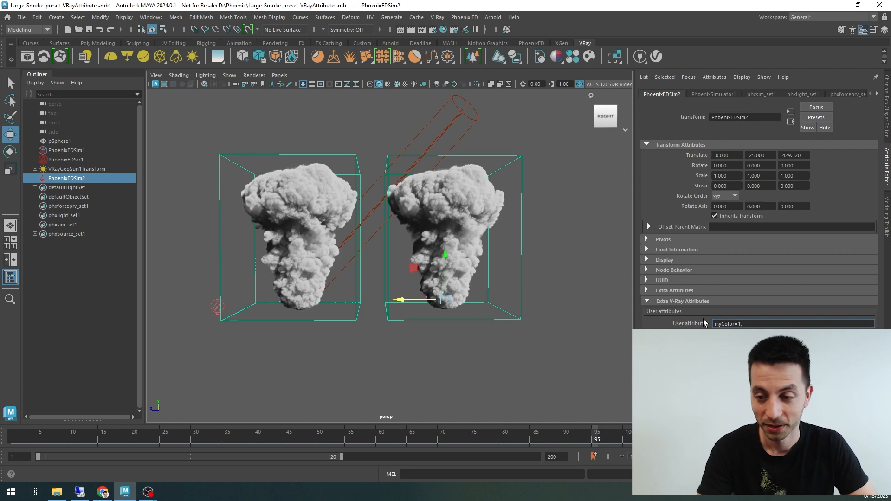
pyautogui.write('0')
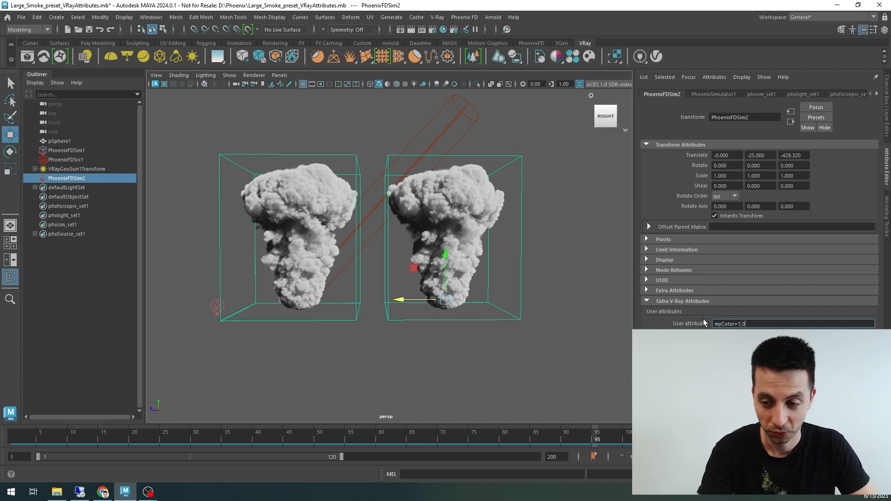
pyautogui.write(',0')
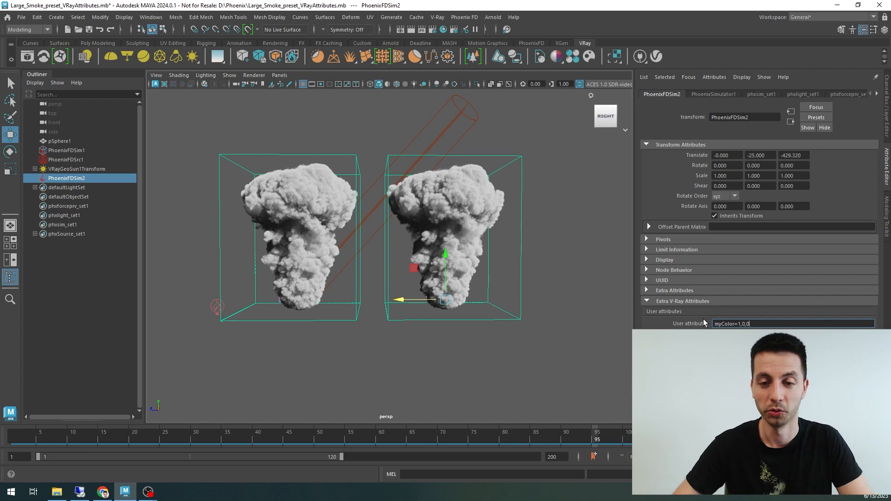
pyautogui.click(547, 331)
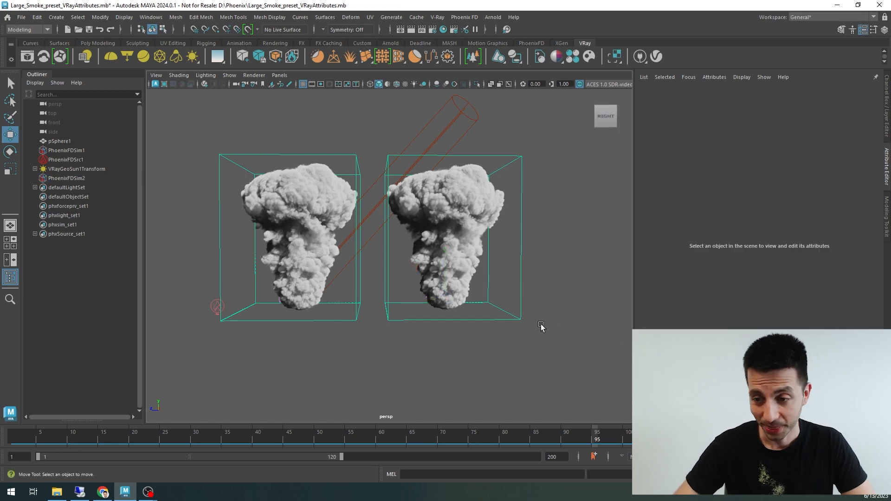
# - Render both smoke plumes to check the effect of the myColor attribute and close the frame buffer
pyautogui.click(409, 30)
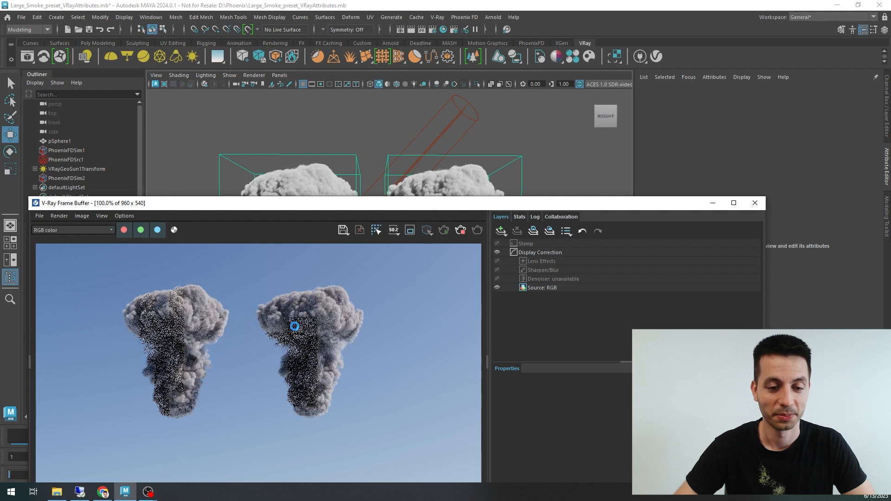
pyautogui.scroll(1, 294, 326)
pyautogui.scroll(-2, 294, 326)
pyautogui.scroll(1, 300, 336)
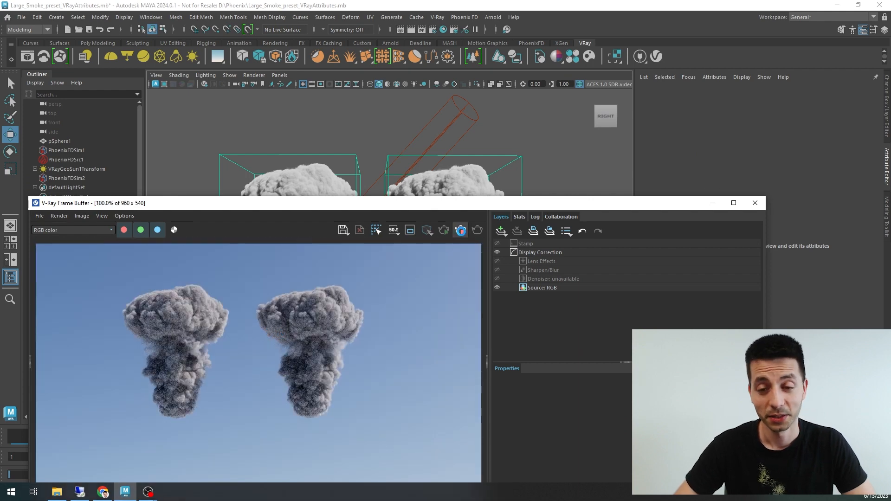
pyautogui.click(755, 202)
# - Assign a VRay User Color texture to the simulator's smoke color and set its user attribute name to myColor
pyautogui.click(521, 172)
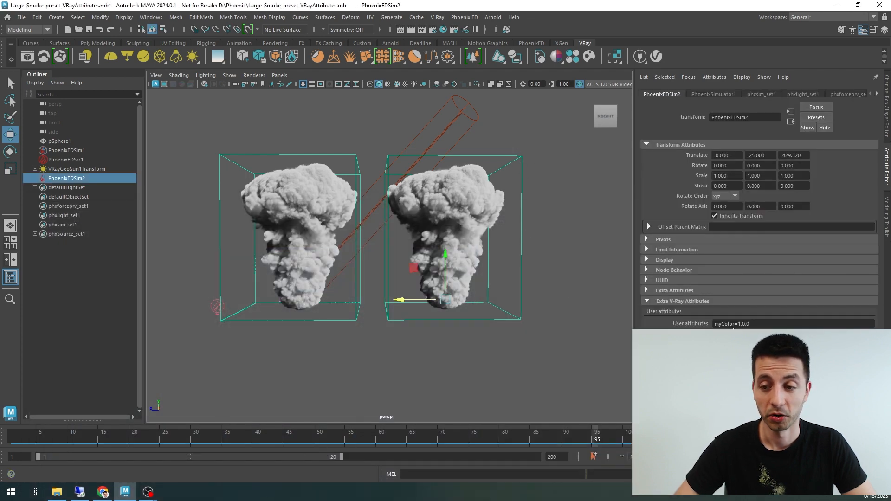
pyautogui.click(709, 95)
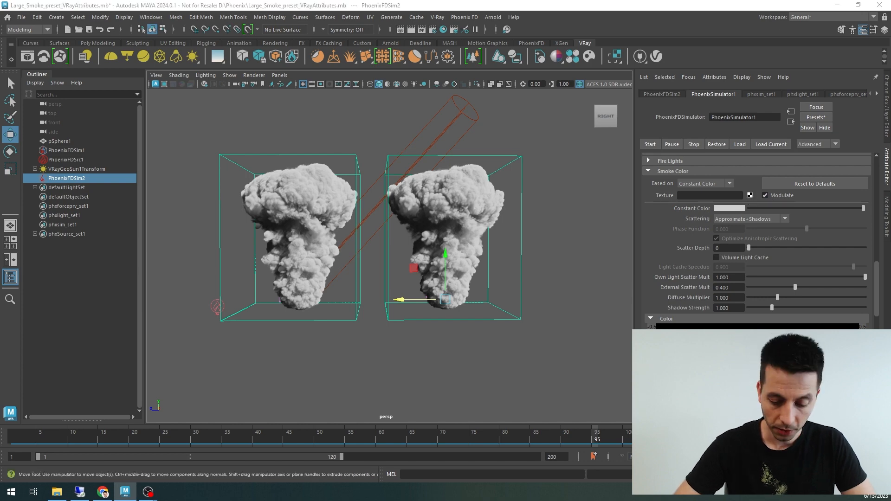
pyautogui.click(749, 195)
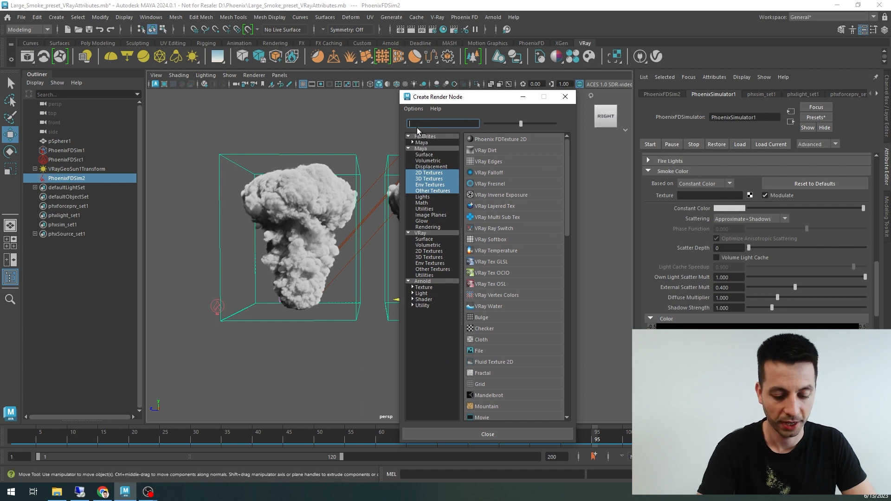
pyautogui.write('user color')
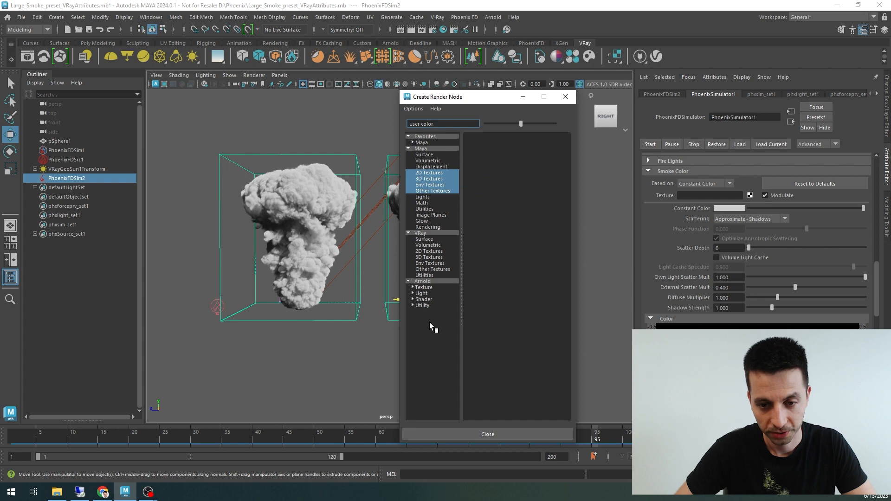
pyautogui.press('Return')
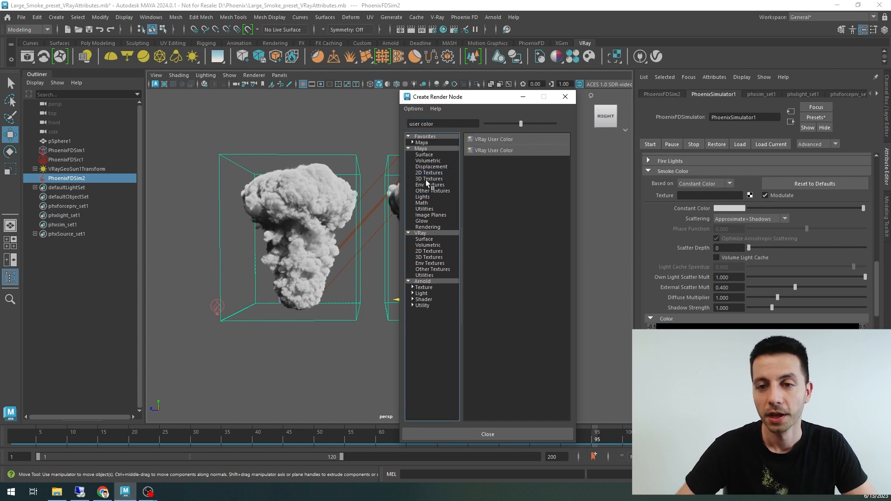
pyautogui.click(495, 139)
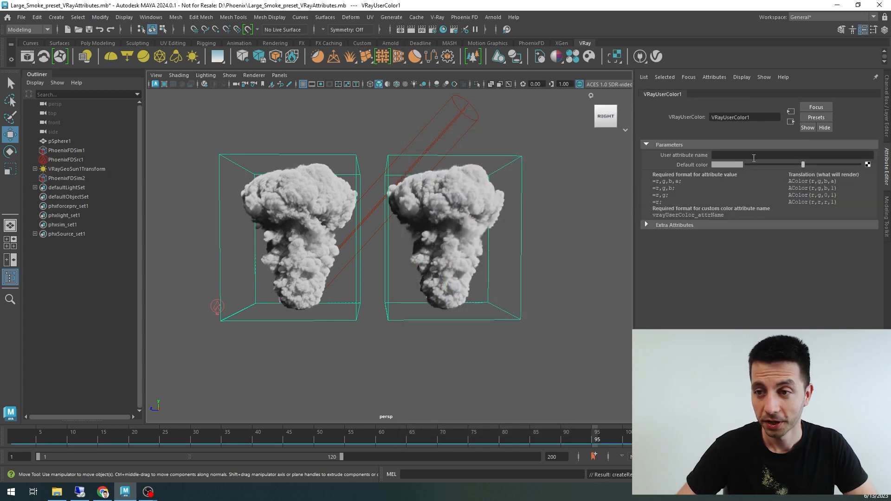
pyautogui.click(715, 156)
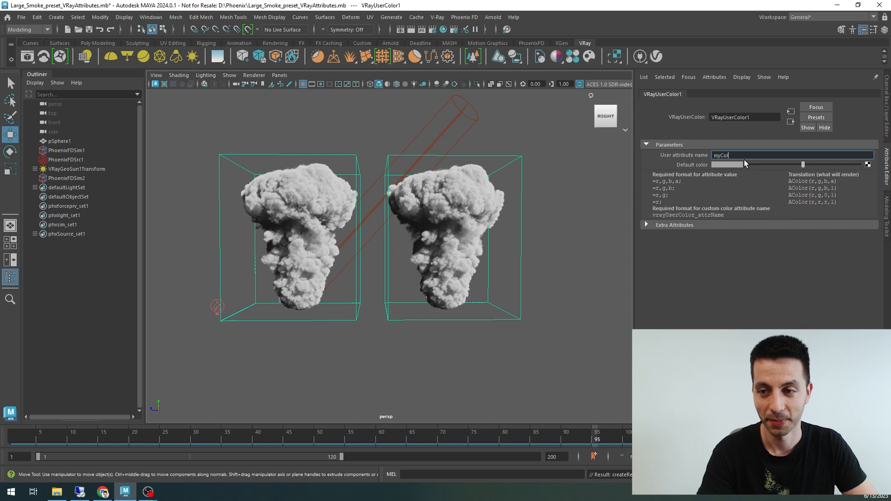
pyautogui.press('Return')
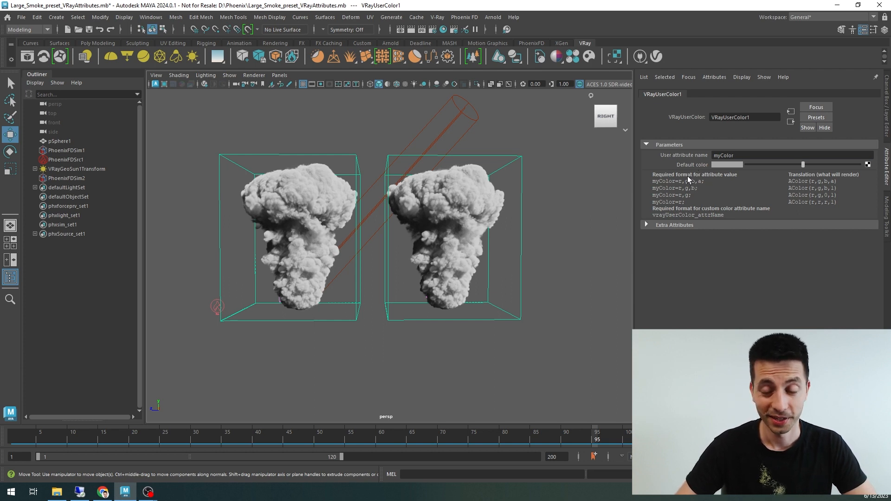
# - Render the plumes with the VRay User Color texture, stop the render after comparing their colors and close the frame buffer
pyautogui.click(500, 169)
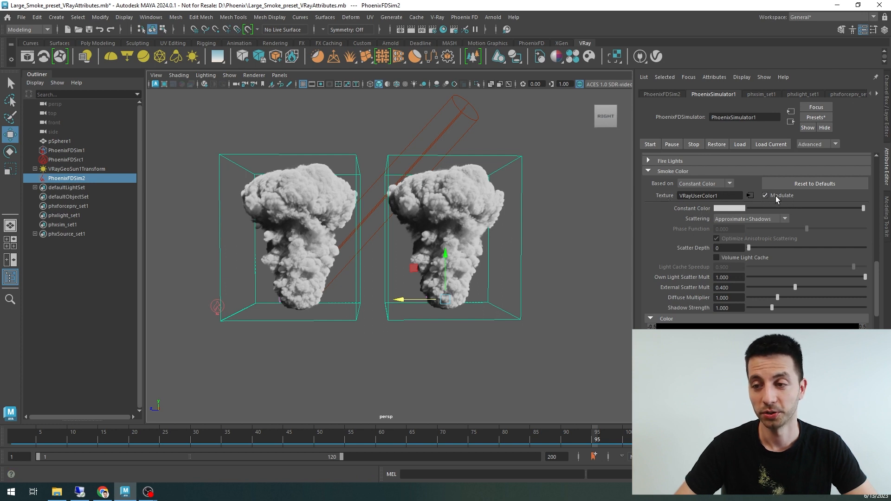
pyautogui.click(411, 29)
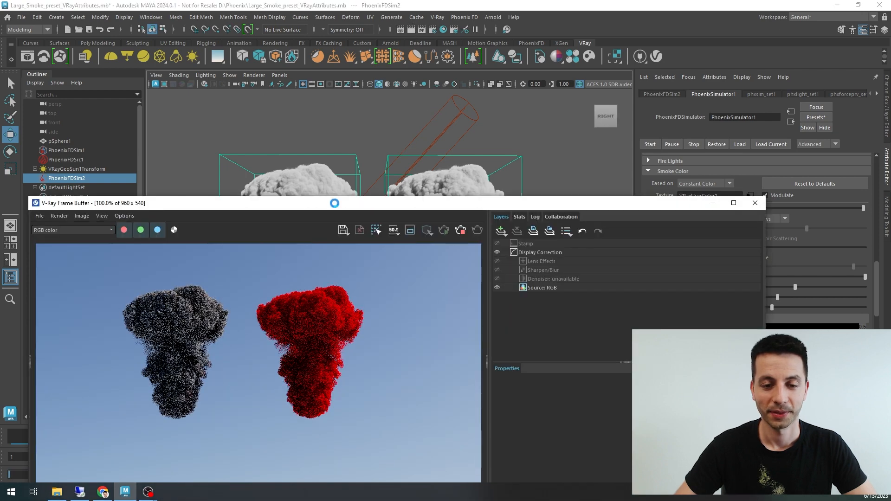
pyautogui.moveTo(327, 204); pyautogui.dragTo(378, 121)
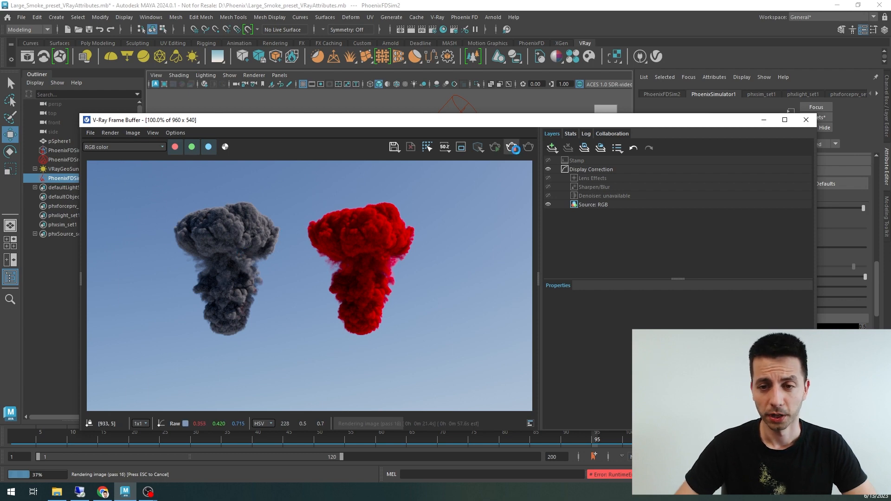
pyautogui.click(513, 148)
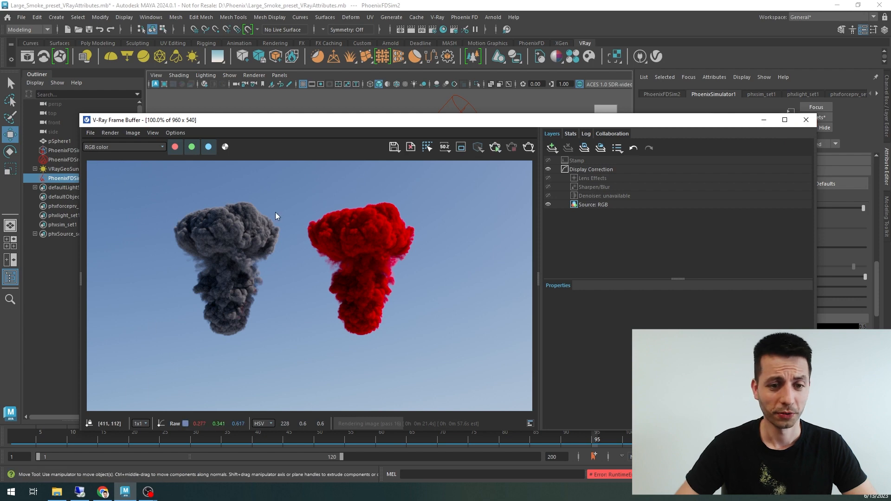
pyautogui.scroll(-1, 275, 217)
pyautogui.scroll(1, 276, 264)
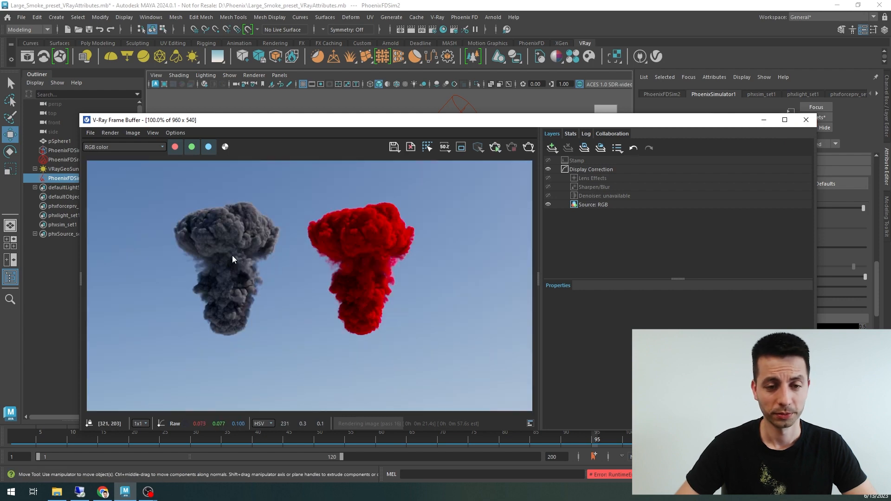
pyautogui.click(807, 120)
# - Add V-Ray User attributes to the PhoenixFDSim1 transform and enter myColor=1,1,1
pyautogui.moveTo(328, 150); pyautogui.dragTo(344, 169)
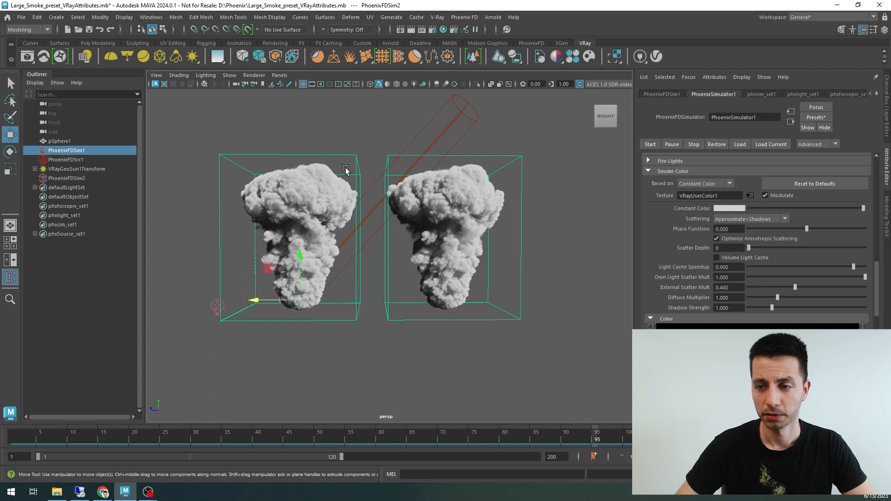
pyautogui.click(663, 94)
pyautogui.click(741, 78)
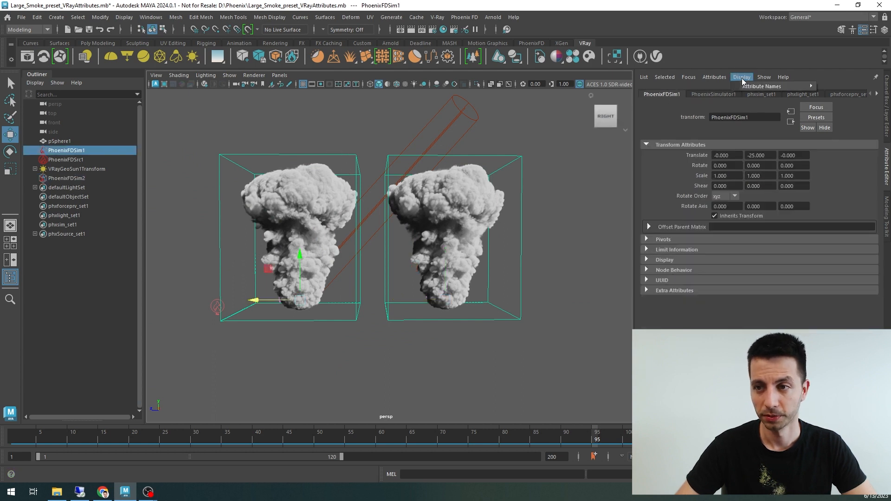
pyautogui.click(813, 134)
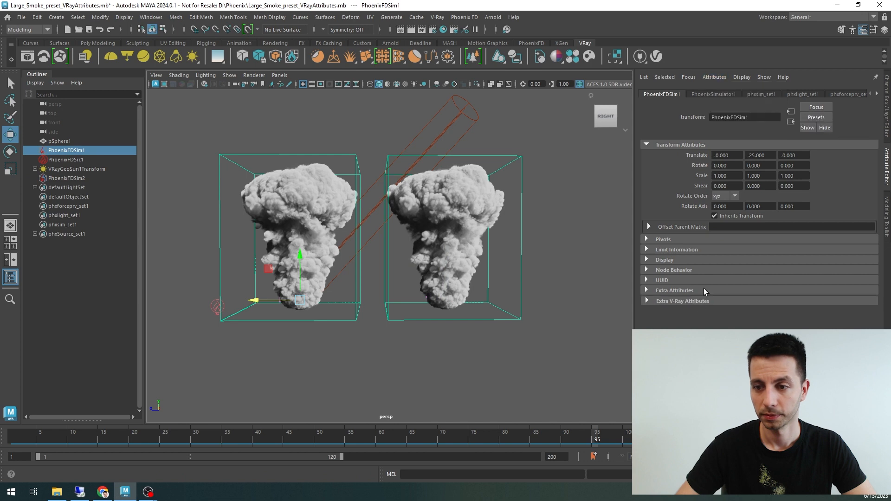
pyautogui.click(683, 301)
pyautogui.click(729, 323)
pyautogui.write('m')
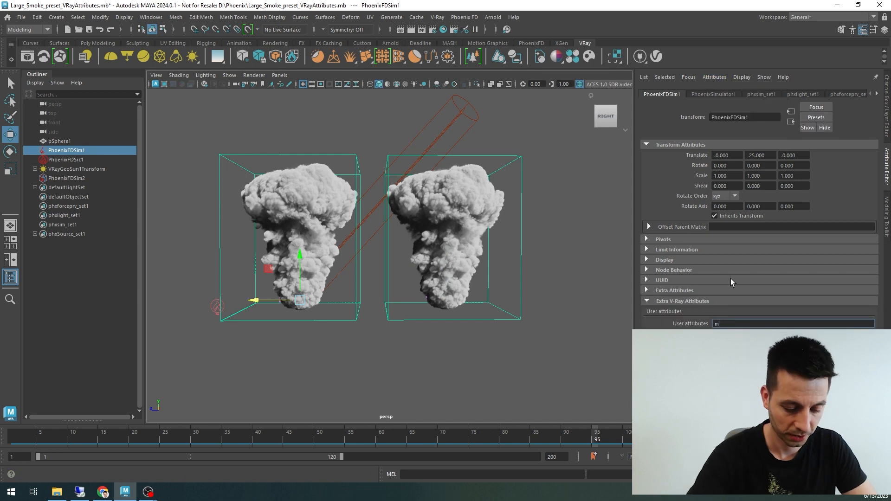
pyautogui.write('yColor')
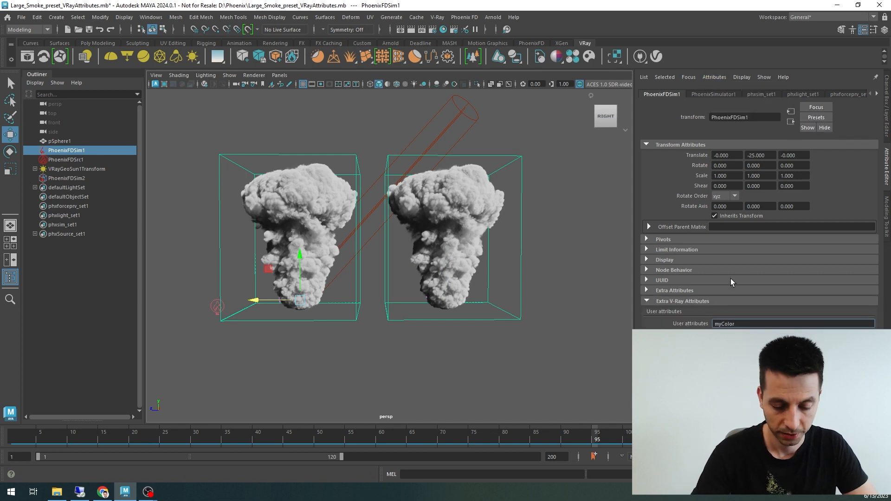
pyautogui.write('=1,1,1')
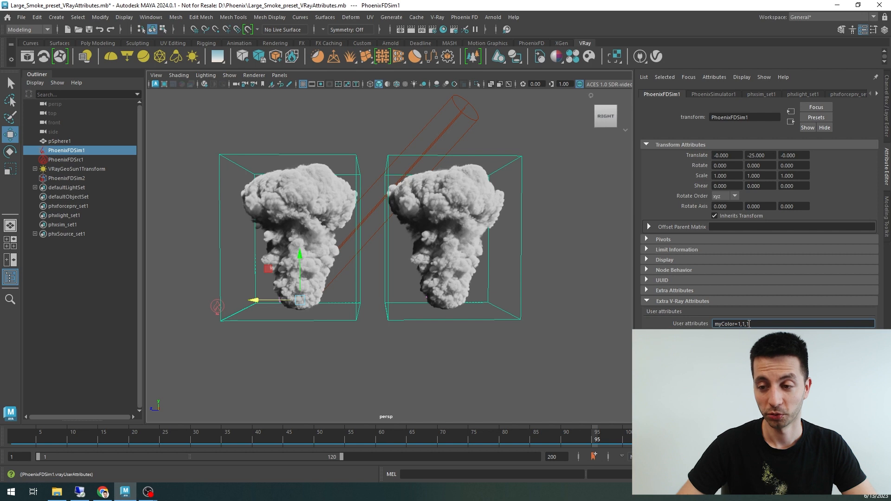
pyautogui.click(468, 338)
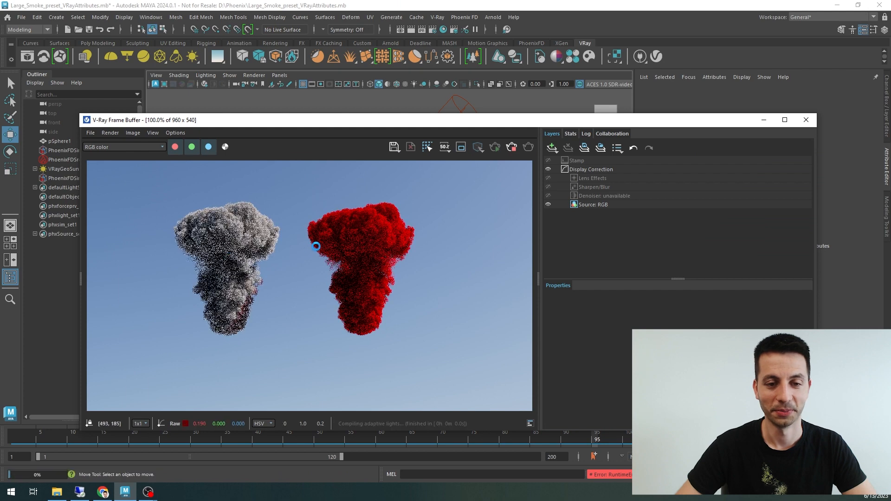
# - Compare the original plume and its instance in a new render with both myColor values, and close the frame buffer
pyautogui.scroll(-2, 300, 257)
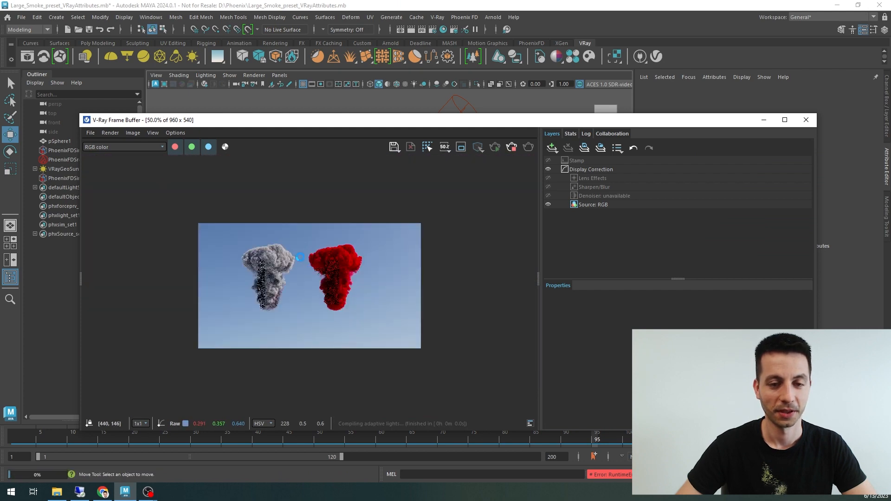
pyautogui.scroll(2, 300, 257)
pyautogui.scroll(2, 306, 257)
pyautogui.scroll(-2, 306, 257)
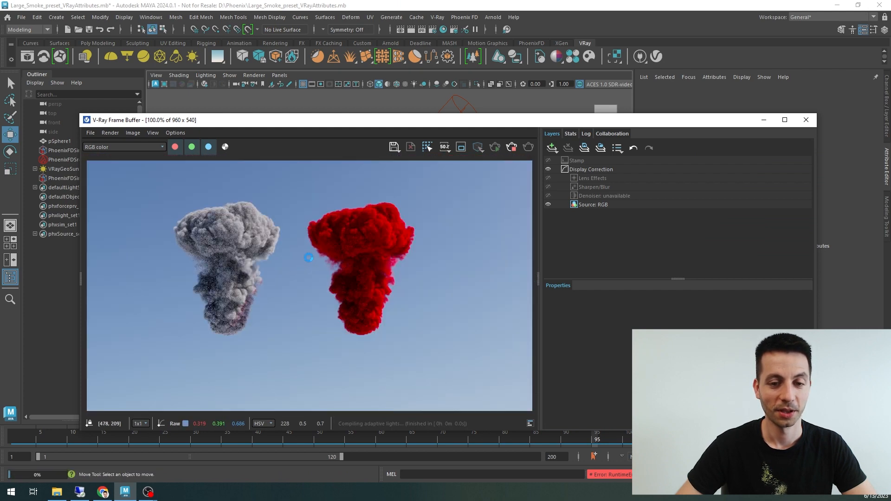
pyautogui.click(806, 120)
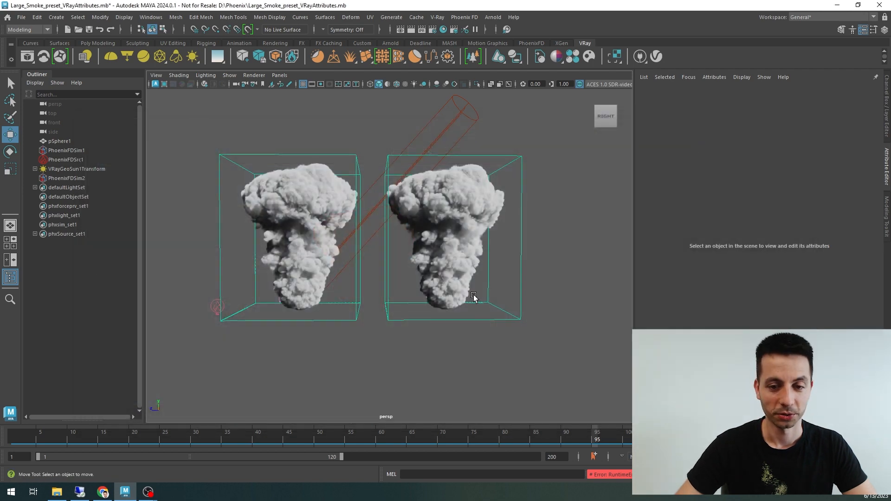
# - Duplicate PhoenixFDSim2 with Duplicate Special as one instance, translated 20 along Z
pyautogui.click(456, 279)
pyautogui.click(39, 18)
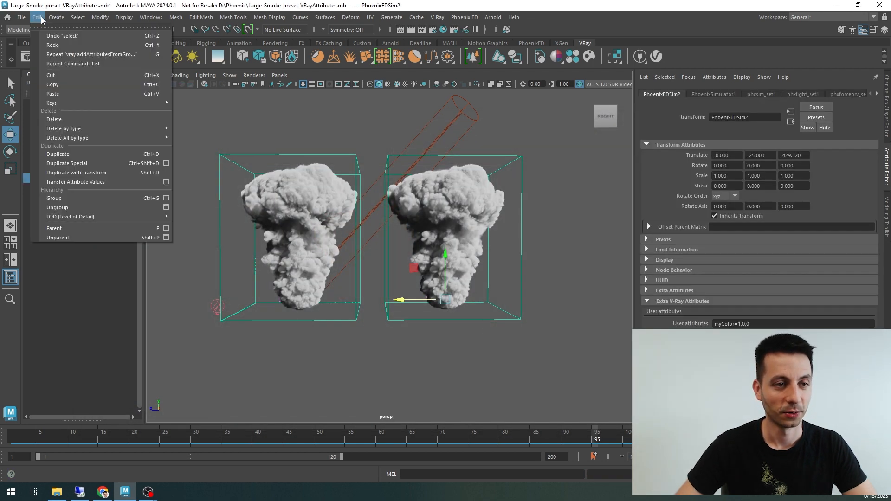
pyautogui.click(166, 163)
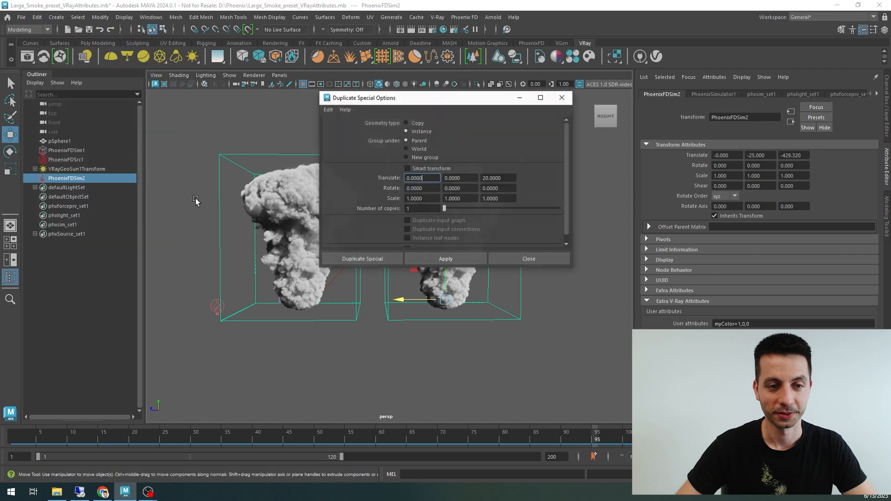
pyautogui.click(363, 259)
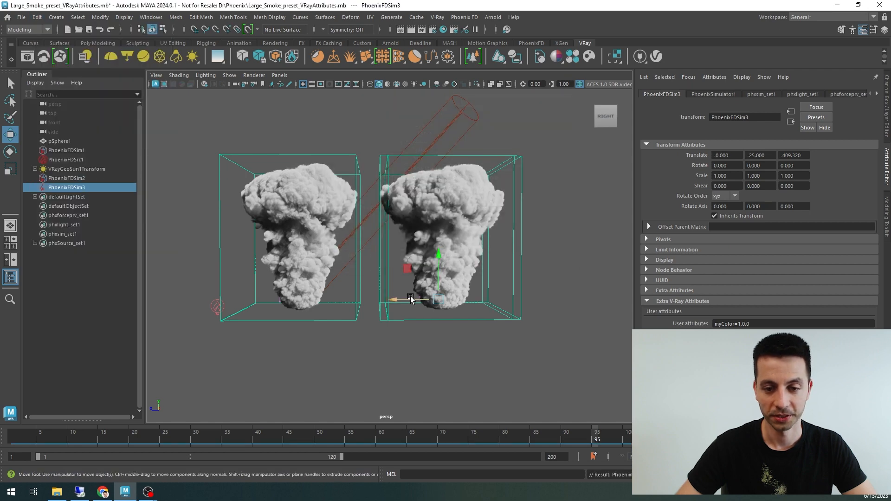
# - Move PhoenixFDSim3 along Z to about -855 and set its V-Ray user attribute to myColor=0,1,0
pyautogui.moveTo(414, 299); pyautogui.dragTo(575, 298)
pyautogui.keyDown('alt'); pyautogui.moveTo(546, 349); pyautogui.dragTo(431, 335, button='middle'); pyautogui.keyUp('alt')
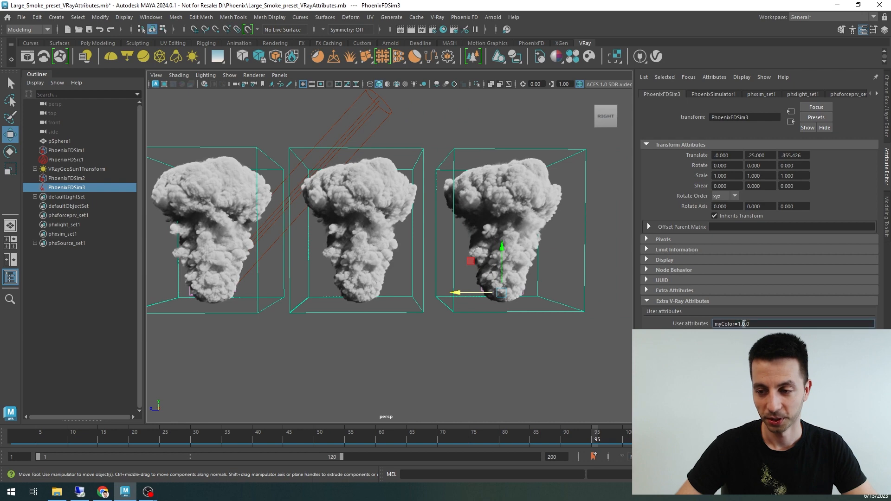
pyautogui.doubleClick(739, 324)
pyautogui.write('0,')
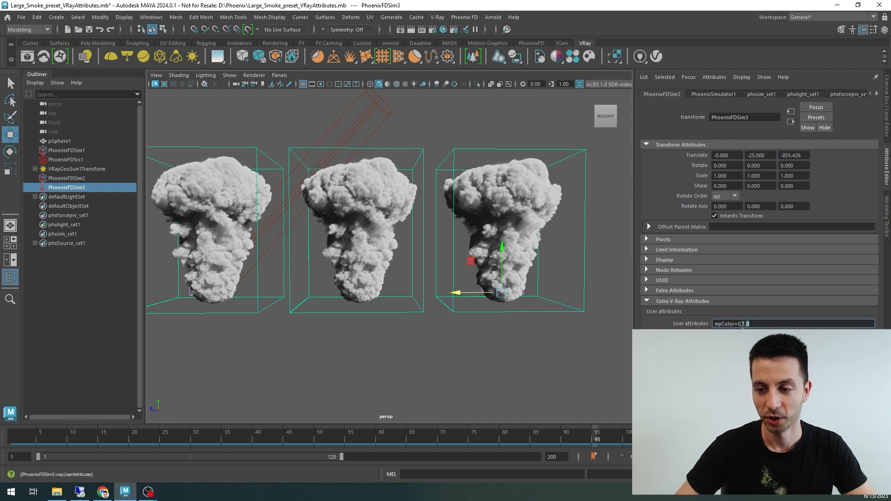
pyautogui.press('Return')
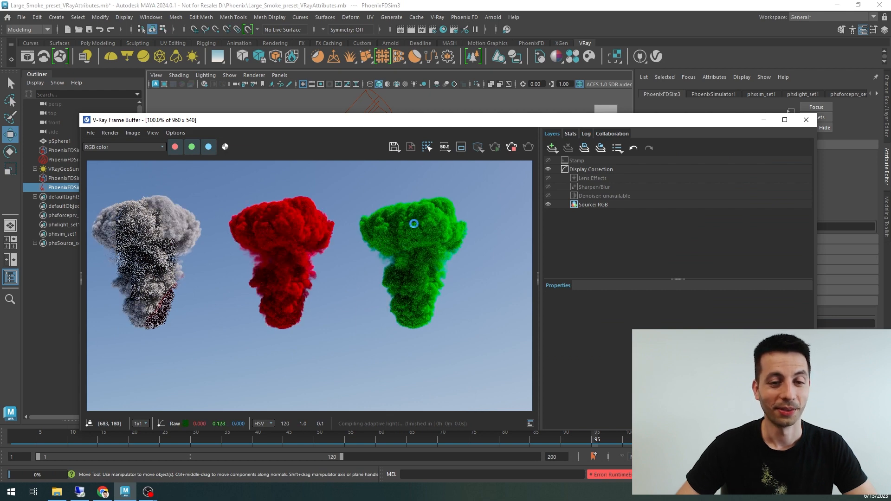
# - Compare the smoke colors of all three plumes in a new render, and close the frame buffer
pyautogui.scroll(-1, 288, 257)
pyautogui.scroll(1, 289, 258)
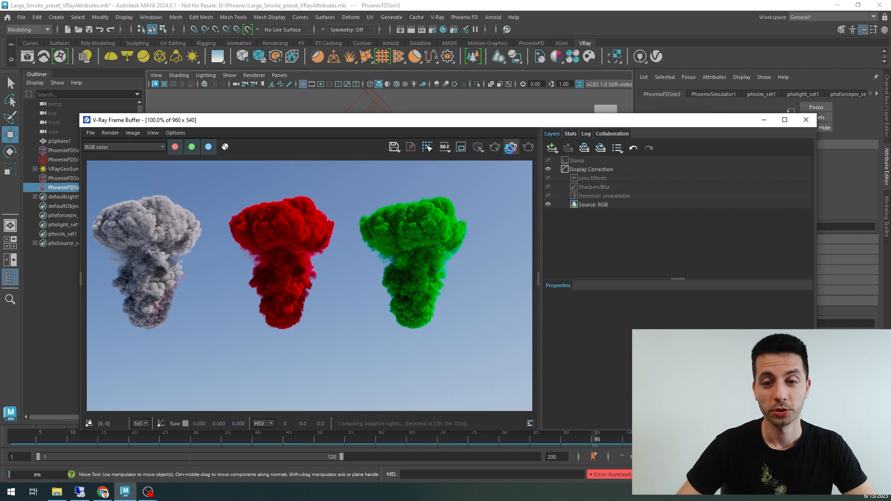
pyautogui.click(806, 120)
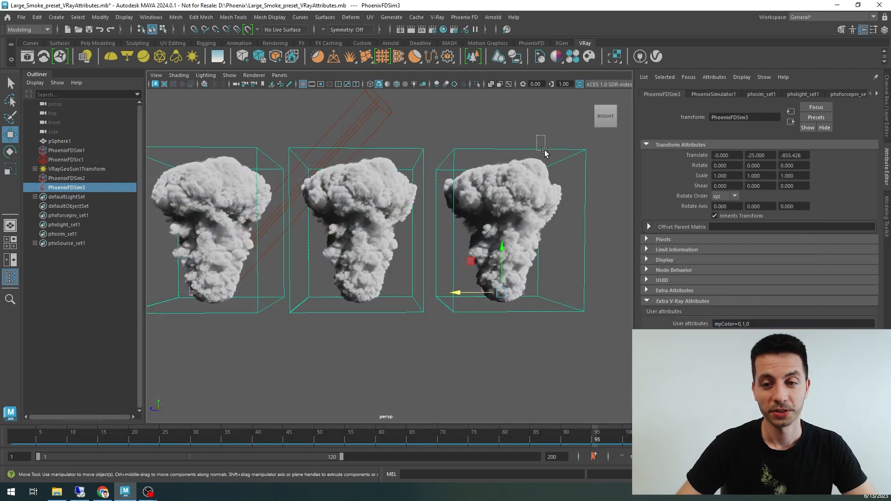
# - Lower the Simple Smoke Opacity of PhoenixSimulator1 to about 0.068 in its Smoke Opacity settings
pyautogui.keyDown('alt'); pyautogui.moveTo(403, 249); pyautogui.dragTo(414, 248, button='middle'); pyautogui.keyUp('alt')
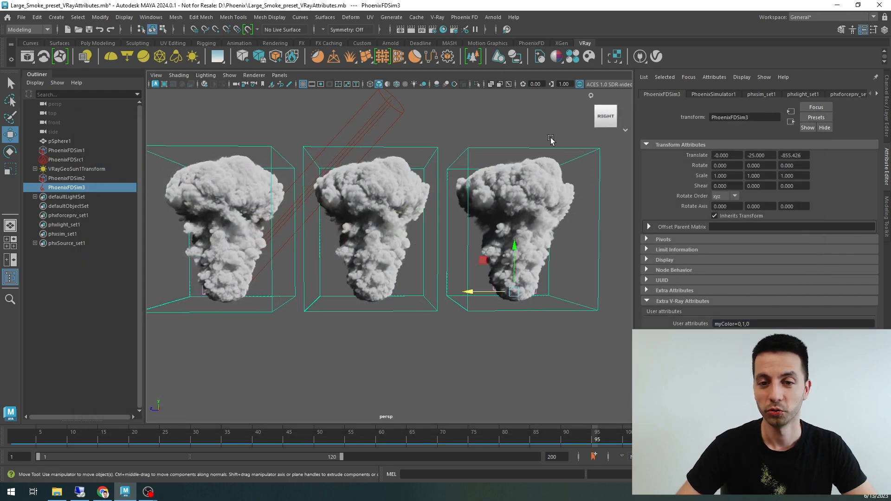
pyautogui.click(713, 94)
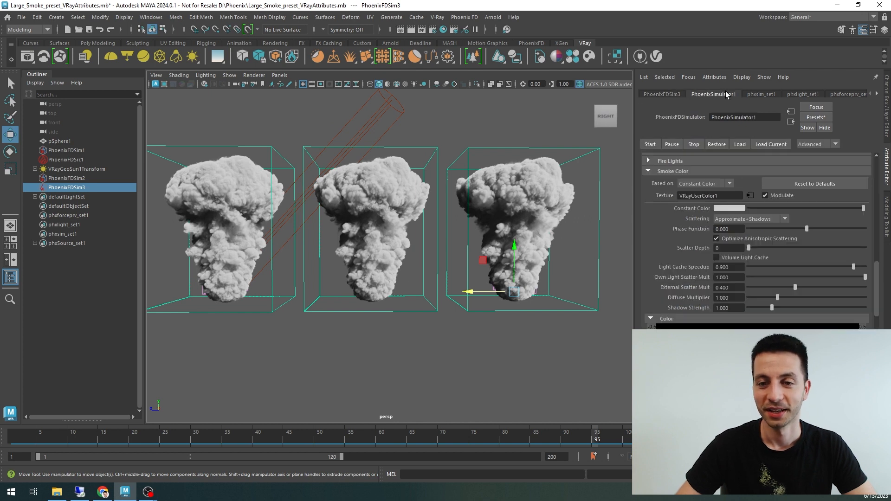
pyautogui.scroll(-5, 881, 292)
pyautogui.scroll(-1, 882, 292)
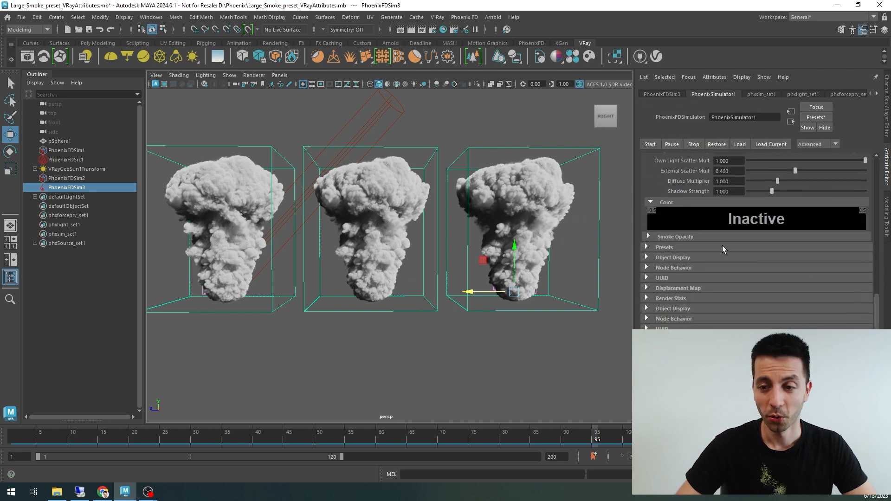
pyautogui.click(691, 237)
pyautogui.scroll(-2, 879, 268)
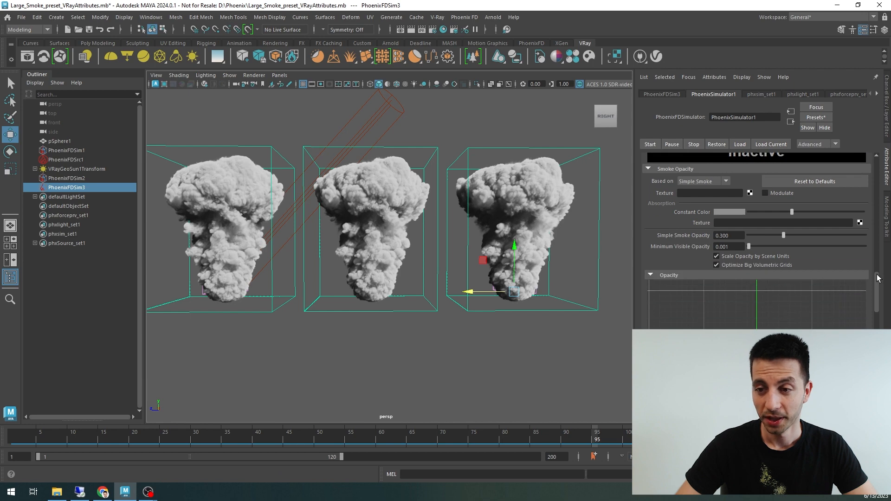
pyautogui.click(770, 235)
pyautogui.moveTo(769, 238); pyautogui.dragTo(757, 237)
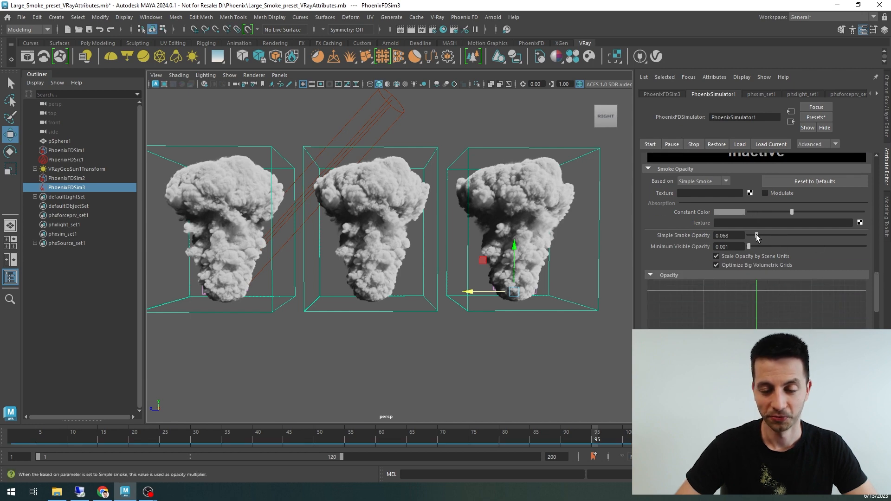
# - Render the three plumes with the reduced smoke opacity, inspect them, stop the render and close the frame buffer
pyautogui.keyDown('alt'); pyautogui.moveTo(514, 312); pyautogui.dragTo(518, 311, button='middle'); pyautogui.keyUp('alt')
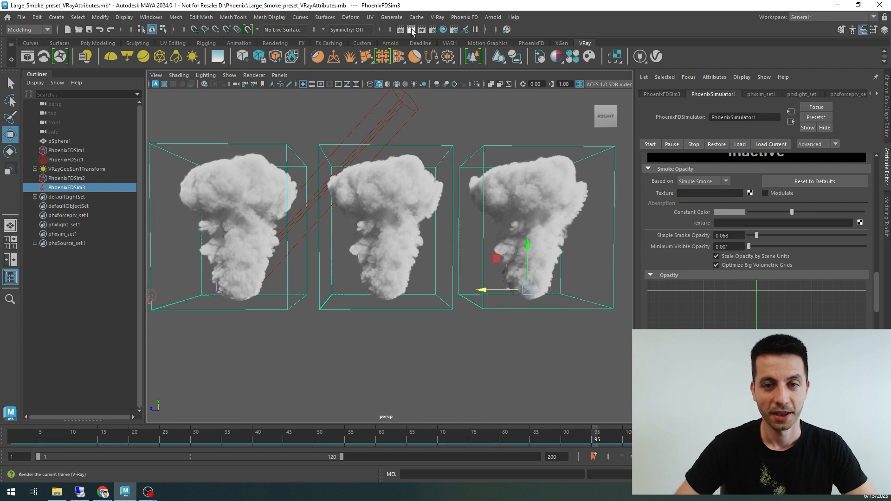
pyautogui.click(412, 32)
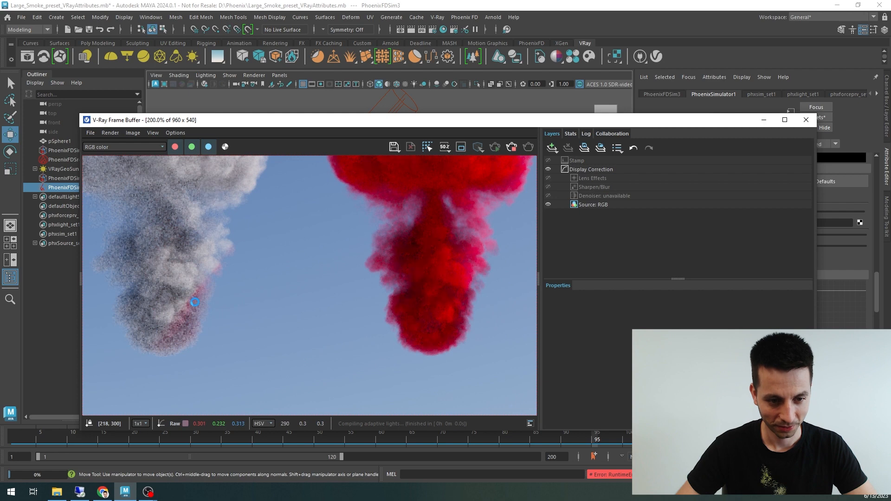
pyautogui.scroll(-3, 195, 302)
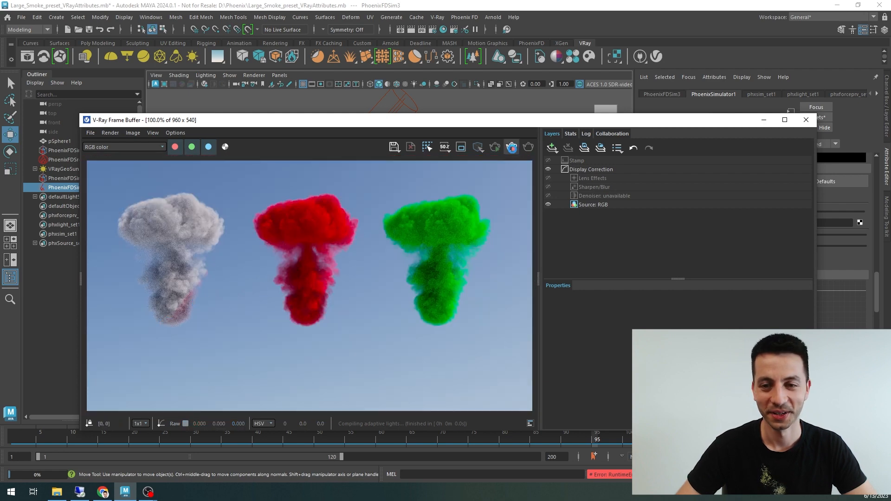
pyautogui.click(511, 147)
pyautogui.click(805, 119)
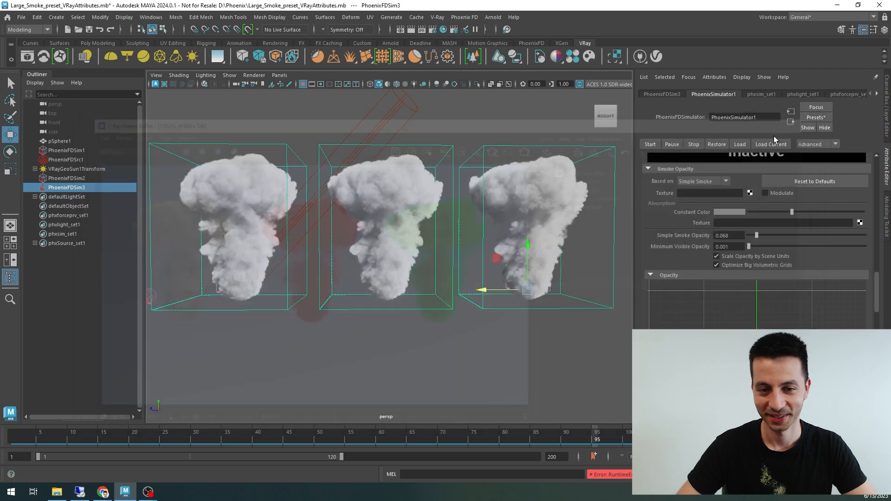
# - Move the middle plume, PhoenixFDSim2, forward along X to about 441.6 and start a new render
pyautogui.keyDown('alt'); pyautogui.moveTo(423, 294); pyautogui.dragTo(422, 342); pyautogui.keyUp('alt')
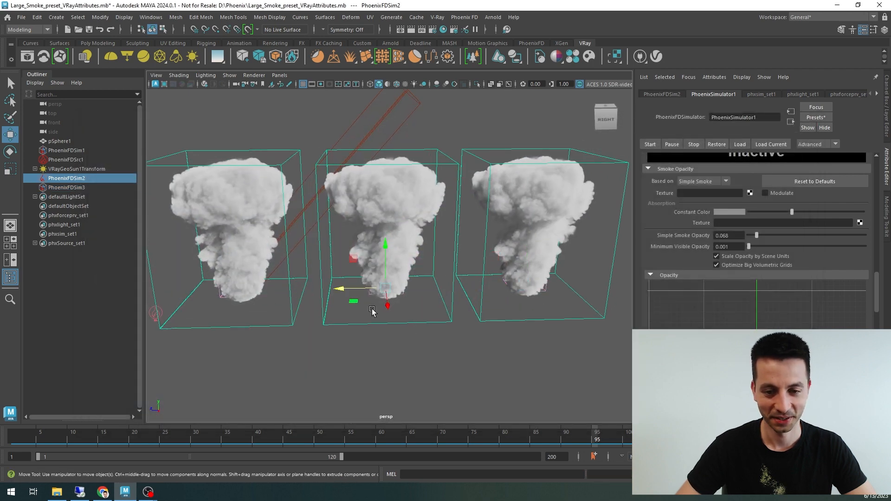
pyautogui.moveTo(388, 303); pyautogui.dragTo(399, 392)
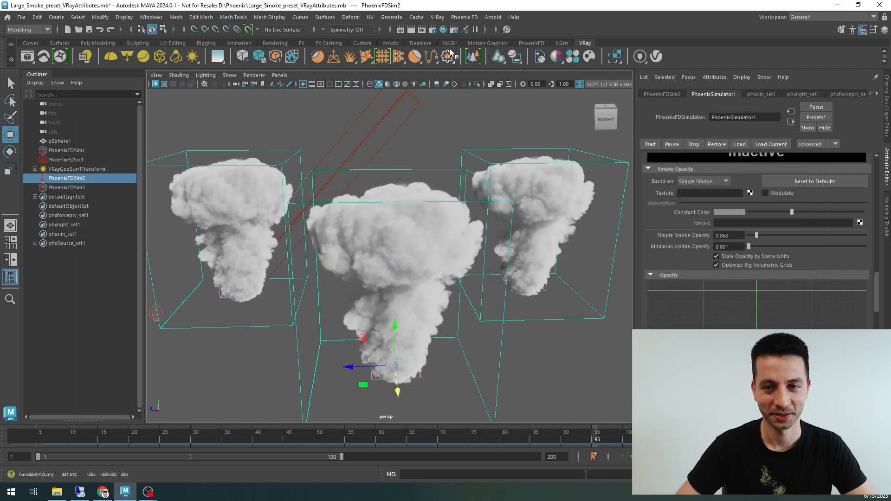
pyautogui.click(420, 31)
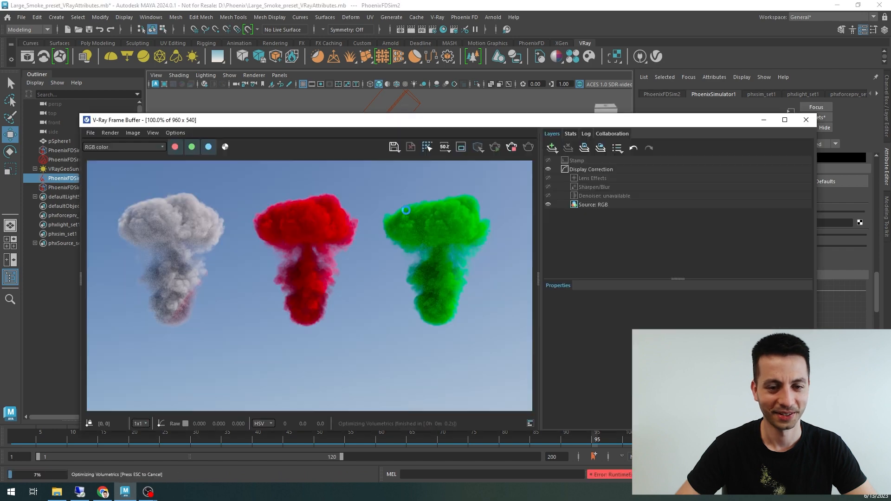